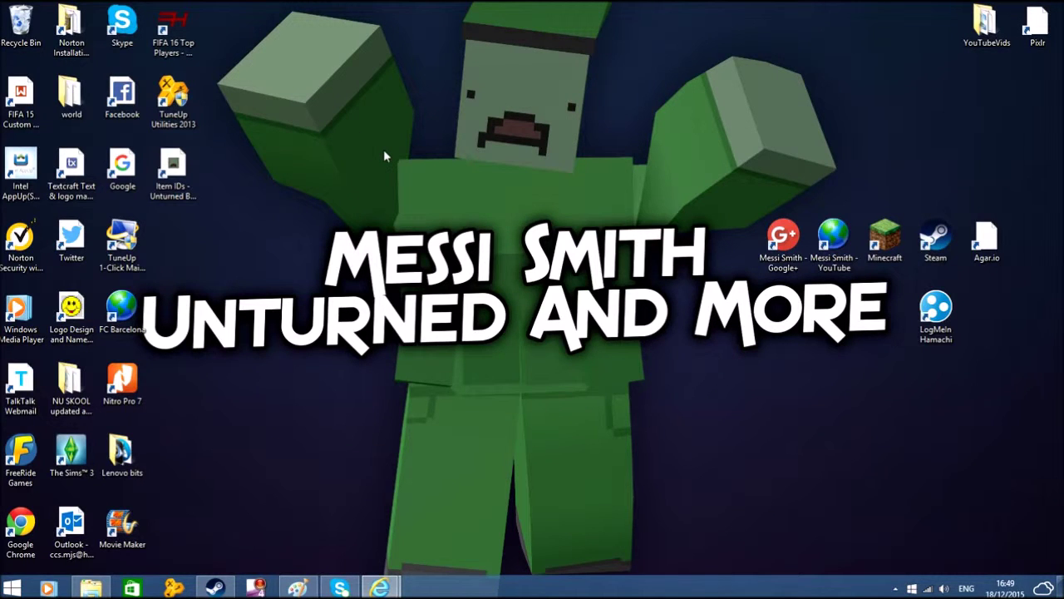
- Bring up the Steam profile, reaching the Badges page showing Level 15
drag(236, 121, 354, 211)
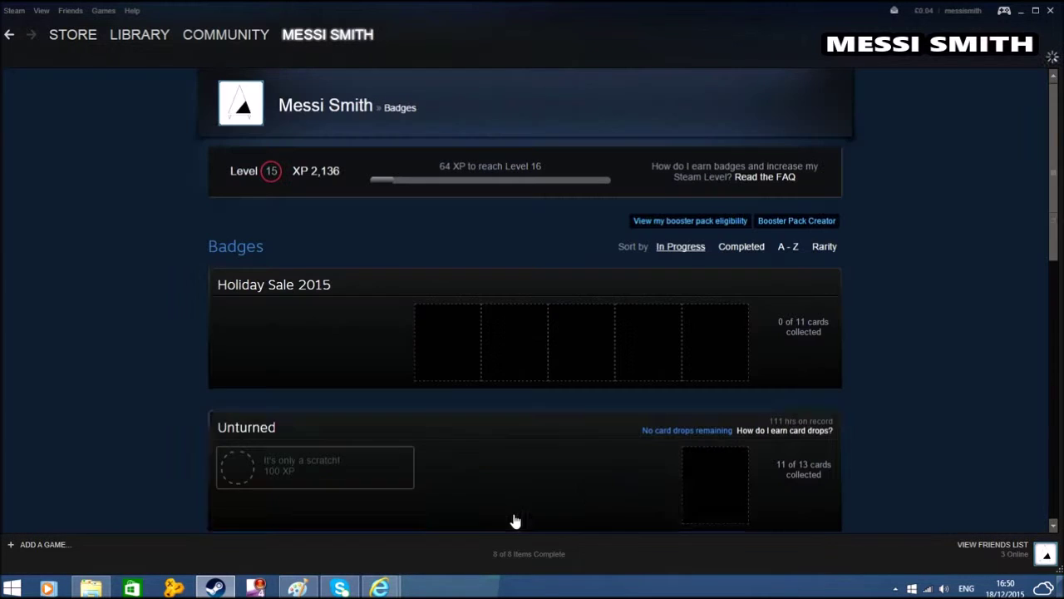
- Open the Unturned badge and browse its zombie trading cards
scroll(809, 306, down, 3)
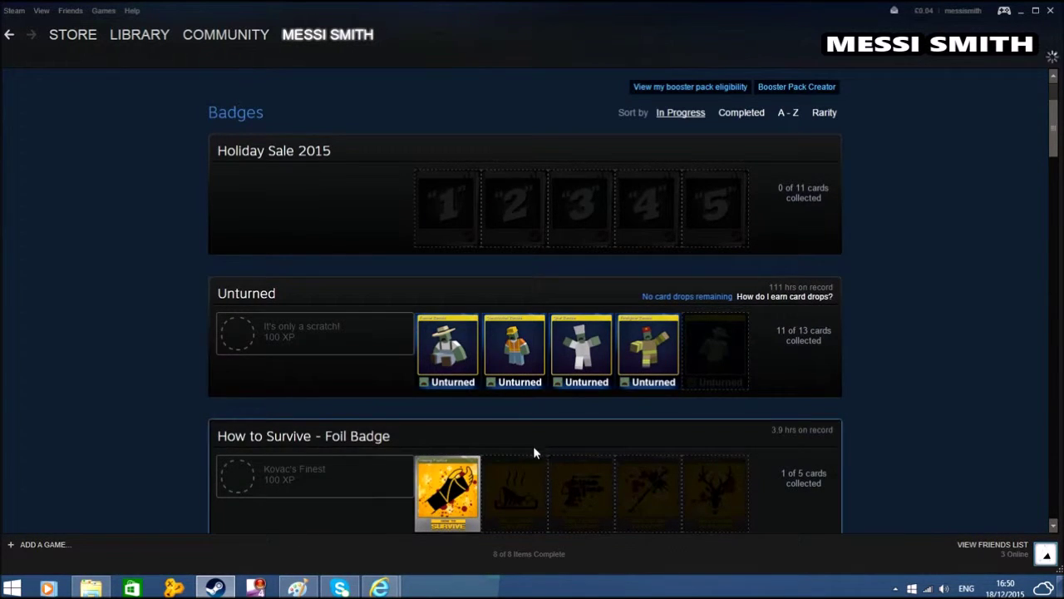
click(333, 337)
scroll(855, 399, down, 5)
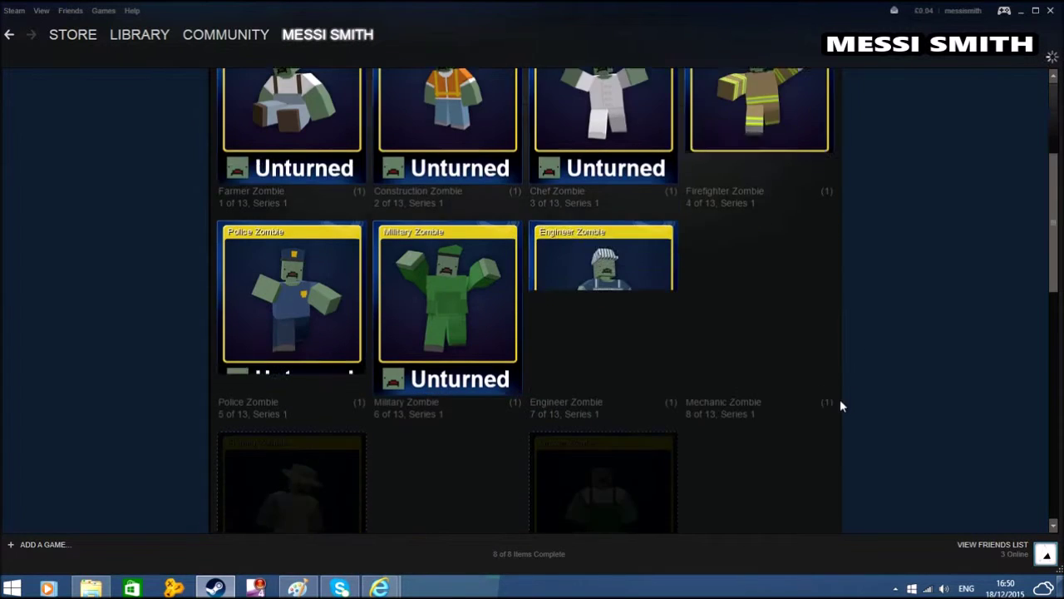
scroll(840, 405, down, 5)
scroll(809, 413, up, 4)
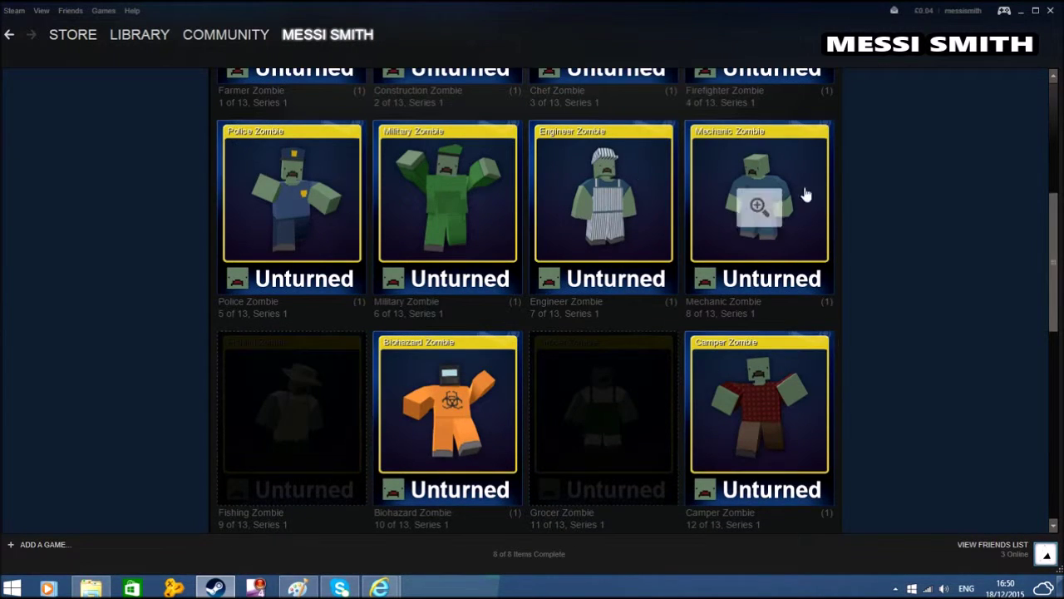
scroll(834, 212, up, 1)
- Minimize and restore Steam, then enlarge the Construction Zombie card
click(1028, 13)
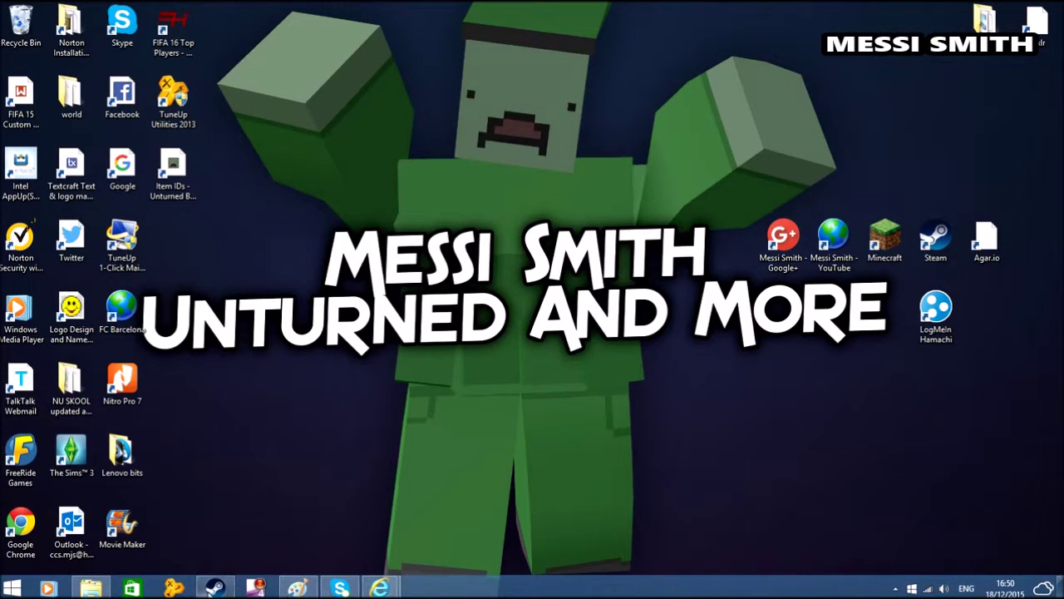
click(215, 587)
scroll(514, 287, up, 2)
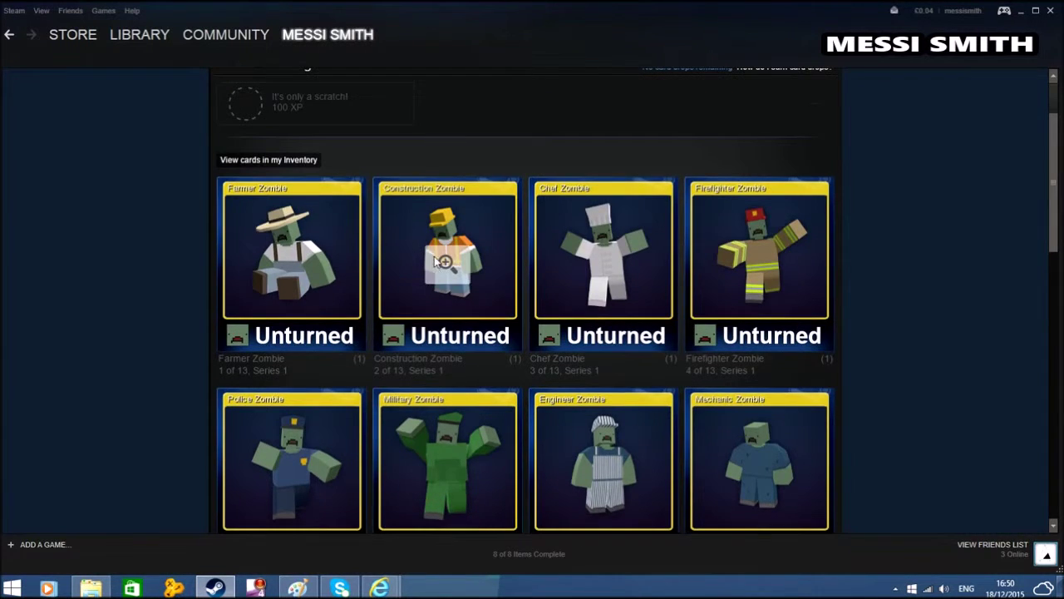
click(442, 262)
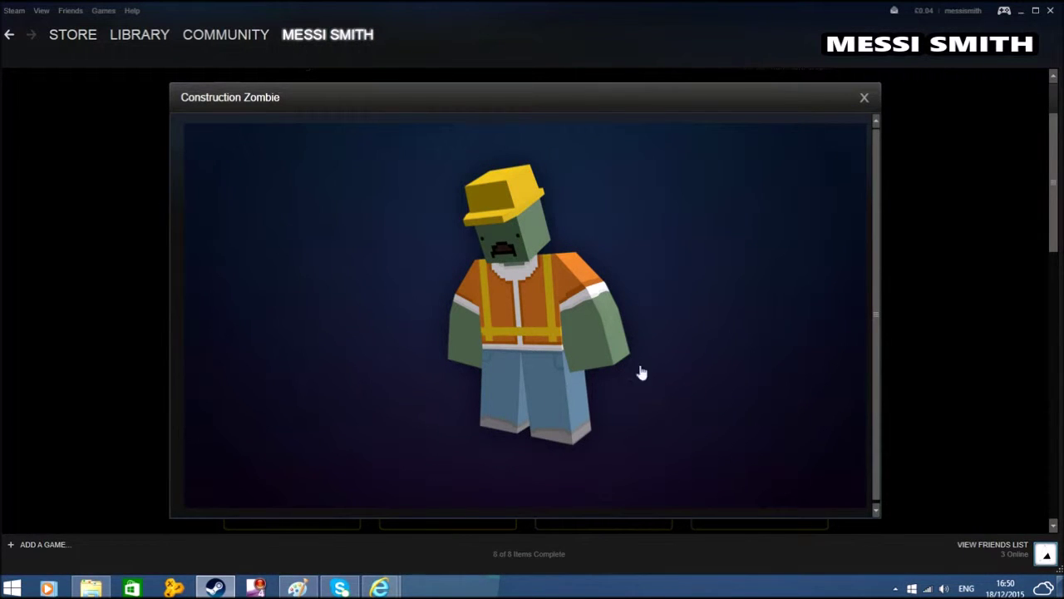
- Copy the full-size 1920×1080 Construction Zombie artwork and launch Paint
click(528, 306)
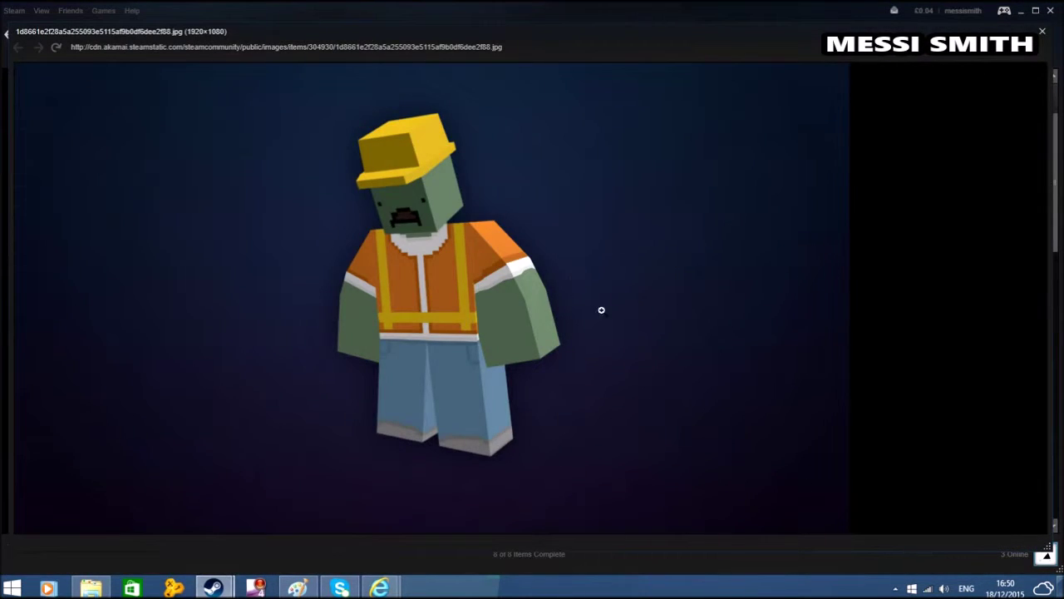
right_click(424, 282)
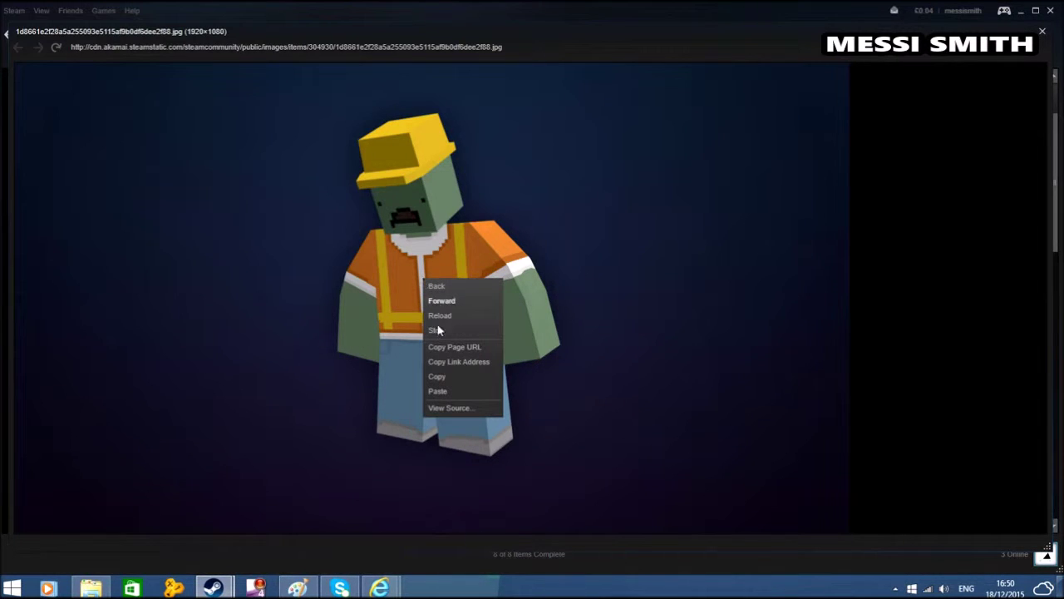
click(437, 377)
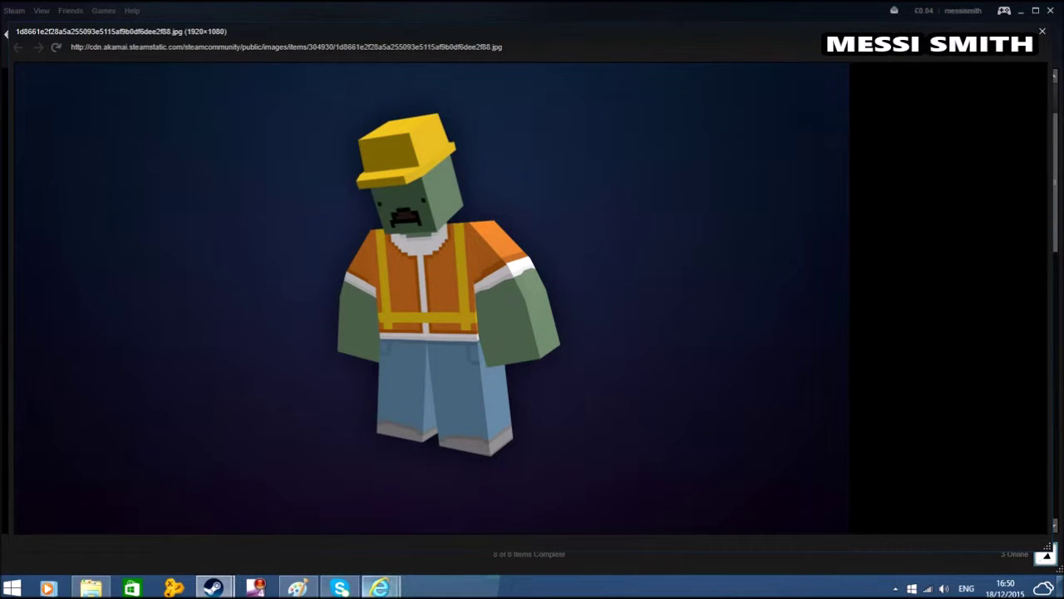
click(297, 588)
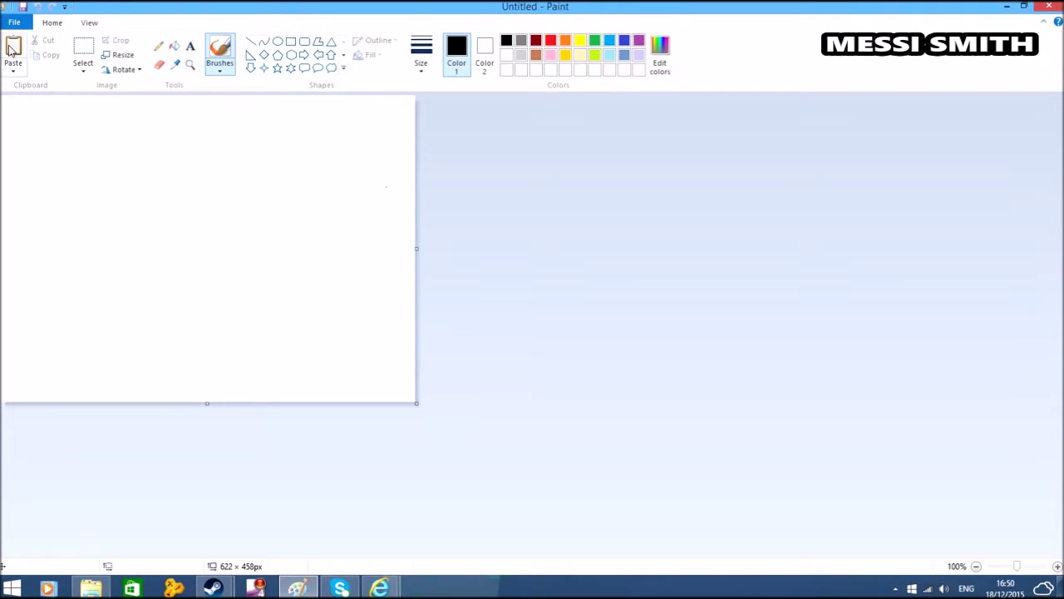
- Paste the zombie artwork into Paint and zoom out to 50% to view it
click(12, 50)
scroll(738, 281, down, 3)
scroll(738, 281, up, 3)
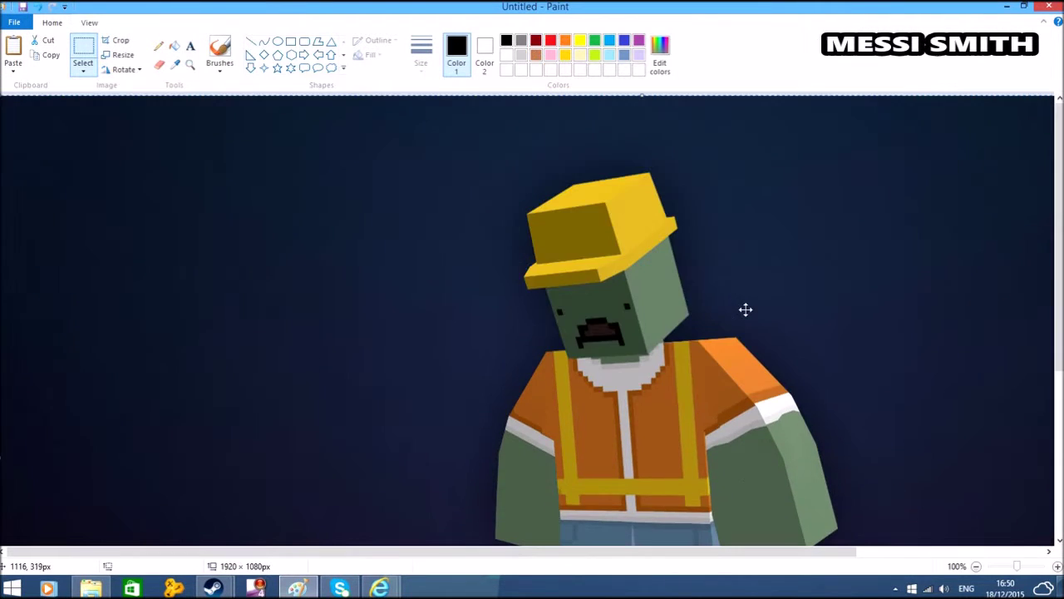
scroll(745, 310, down, 3)
click(906, 447)
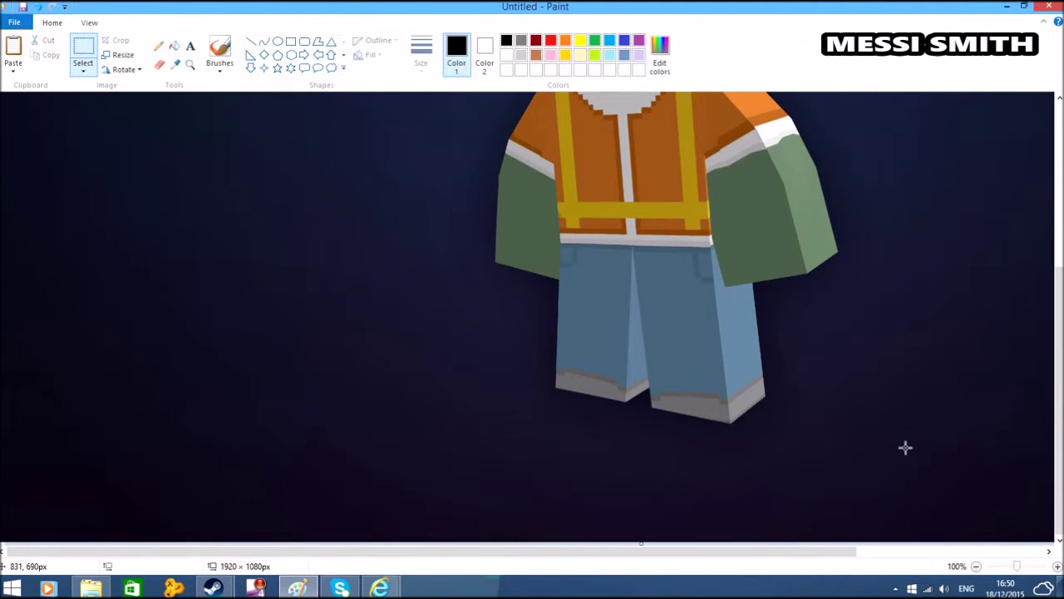
drag(1018, 569, 1008, 572)
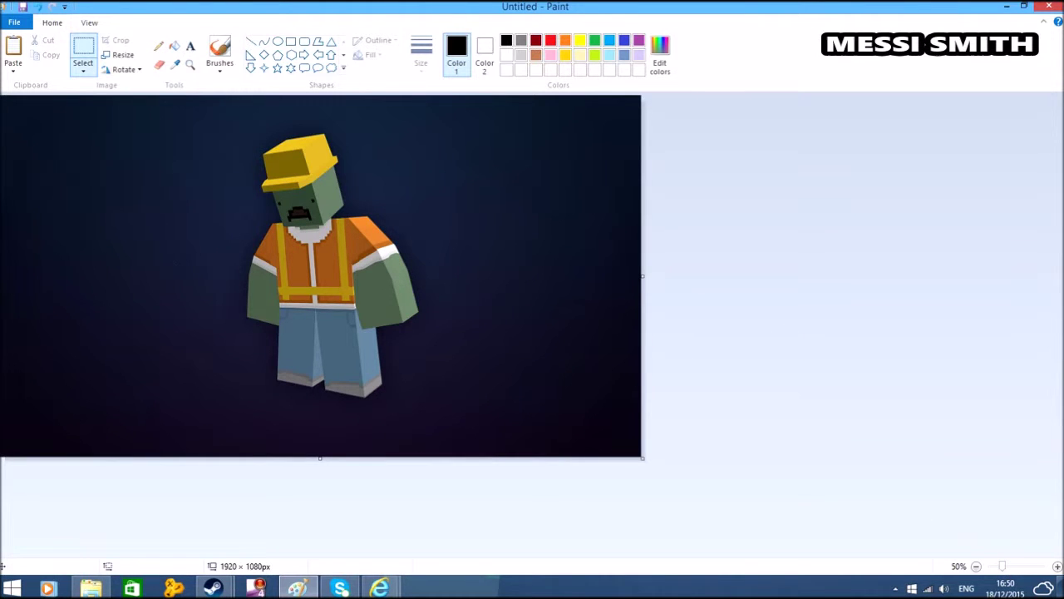
- Close Paint, discarding the pasted picture without saving
key(alt+F4)
click(499, 294)
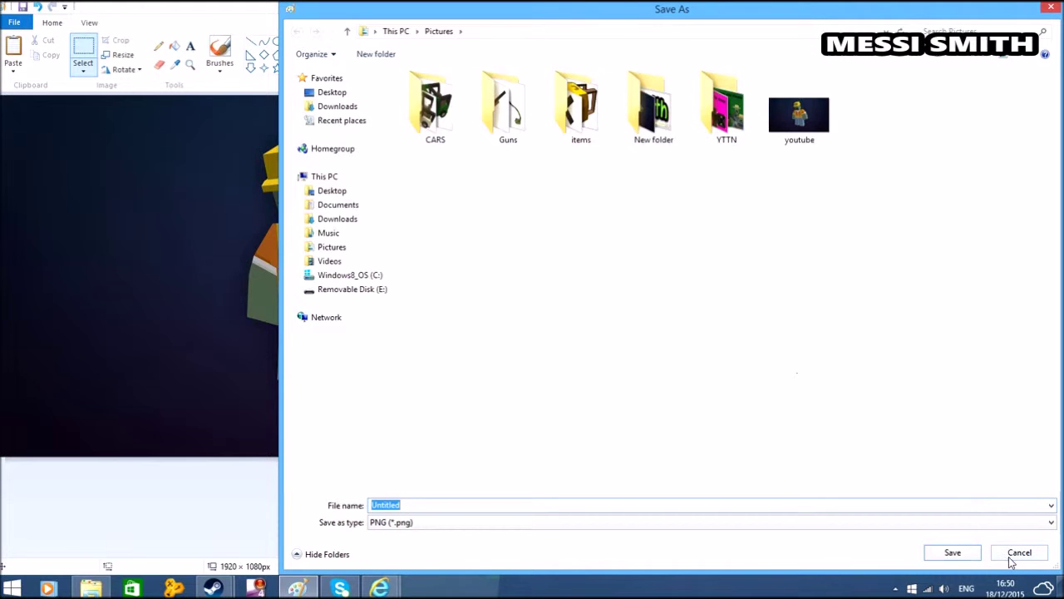
click(1012, 557)
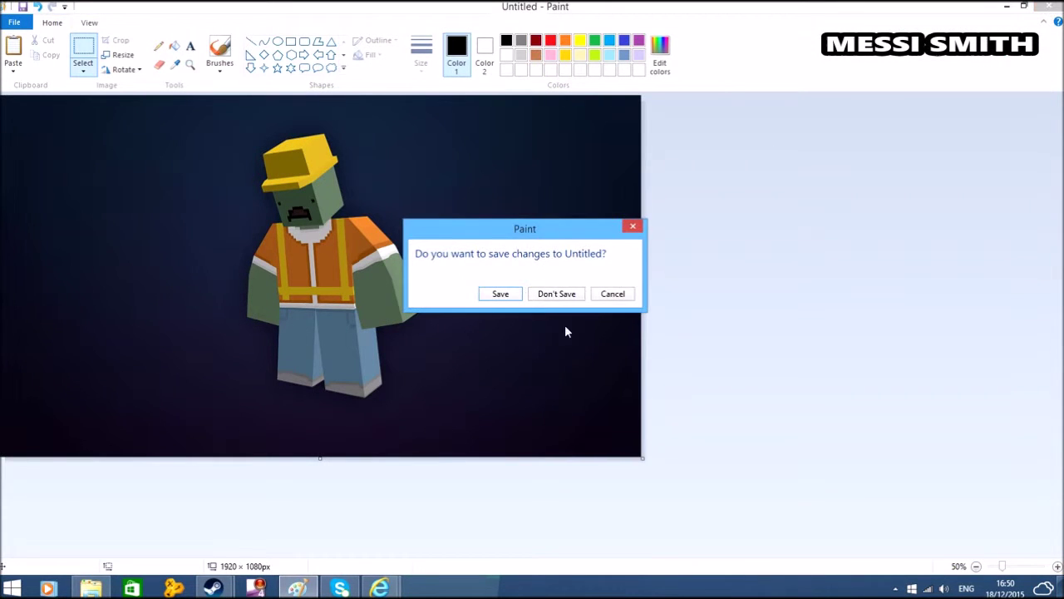
click(555, 293)
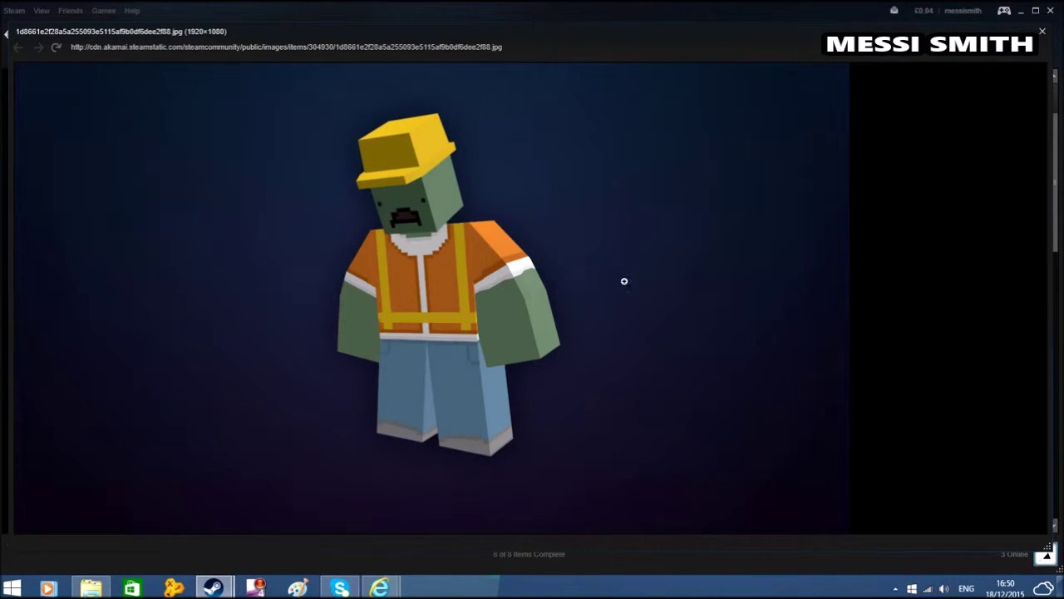
- Bring the FlamingText site in Internet Explorer to the front
mouse_move(380, 588)
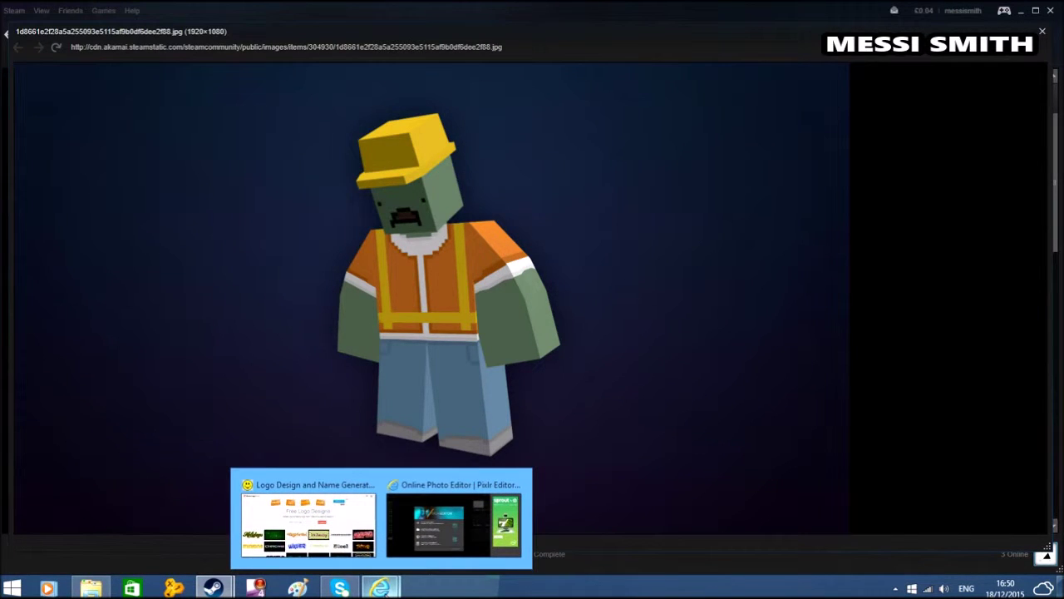
mouse_move(398, 529)
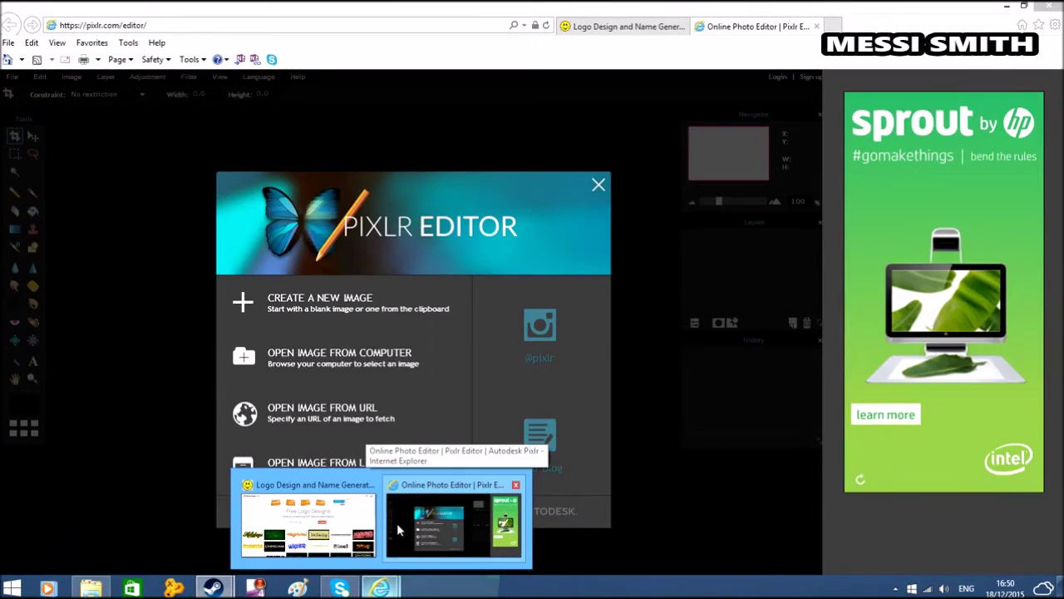
mouse_move(333, 526)
click(336, 525)
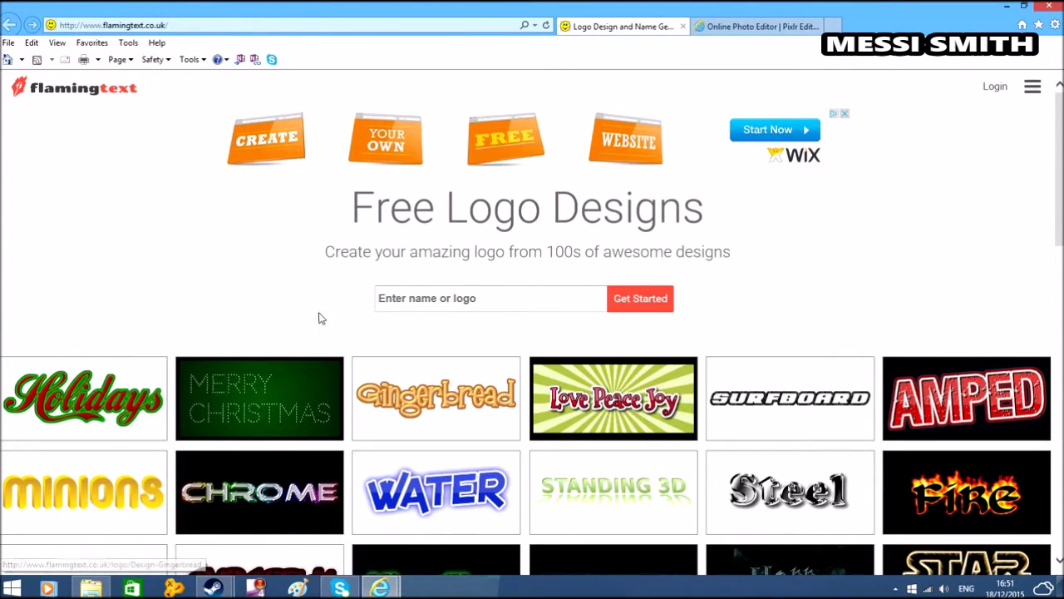
- Pick the comic-style WROOOM! logo design from the FlamingText gallery
click(592, 382)
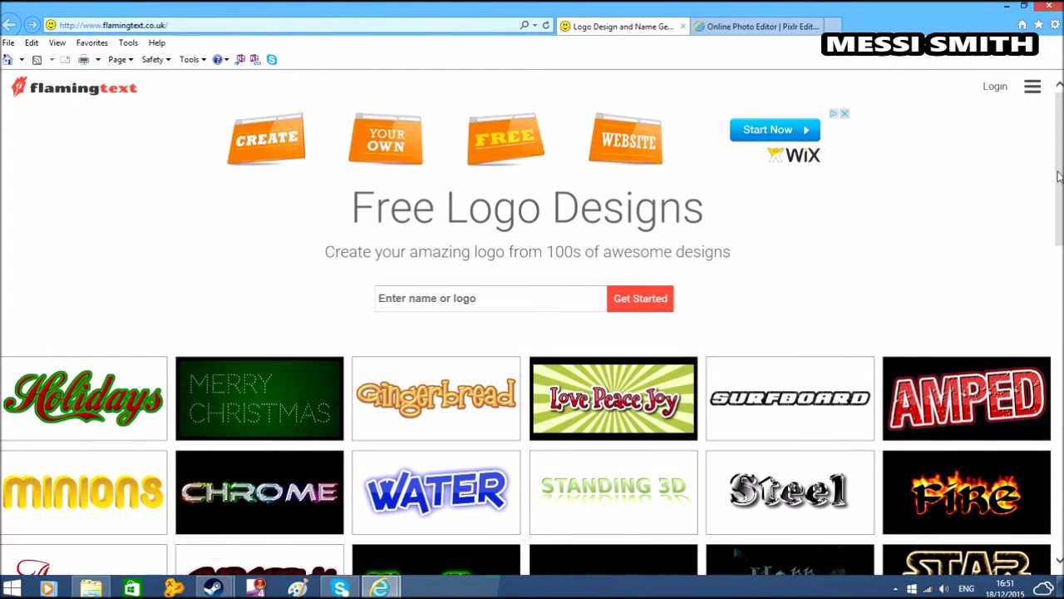
scroll(1053, 208, down, 3)
scroll(1015, 225, up, 2)
scroll(388, 426, down, 7)
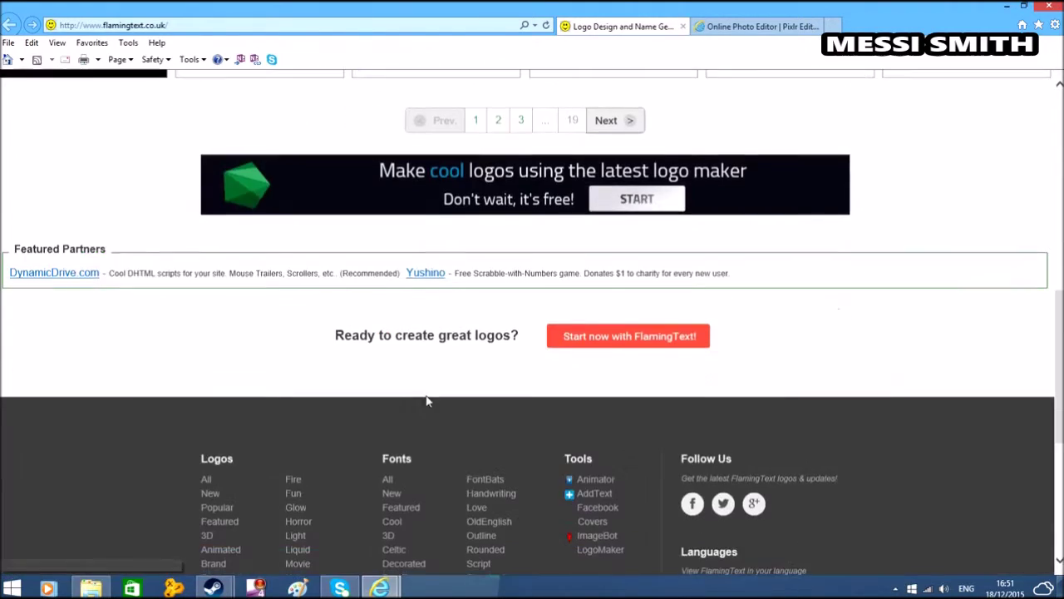
scroll(452, 383, up, 4)
click(589, 337)
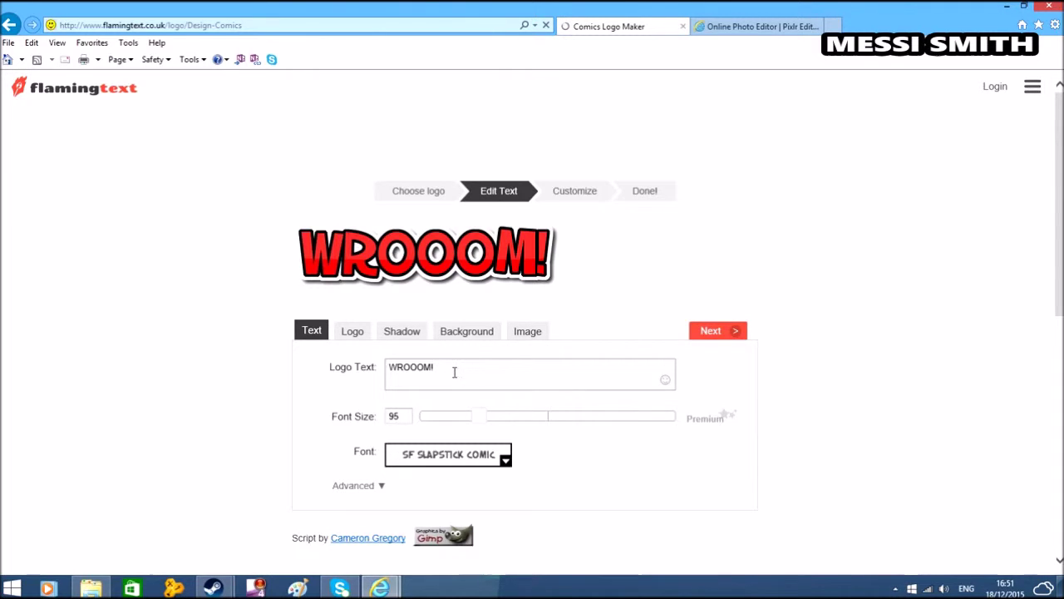
- Replace the sample WROOOM! logo text with the new name text
drag(454, 372, 373, 366)
key(BackSpace)
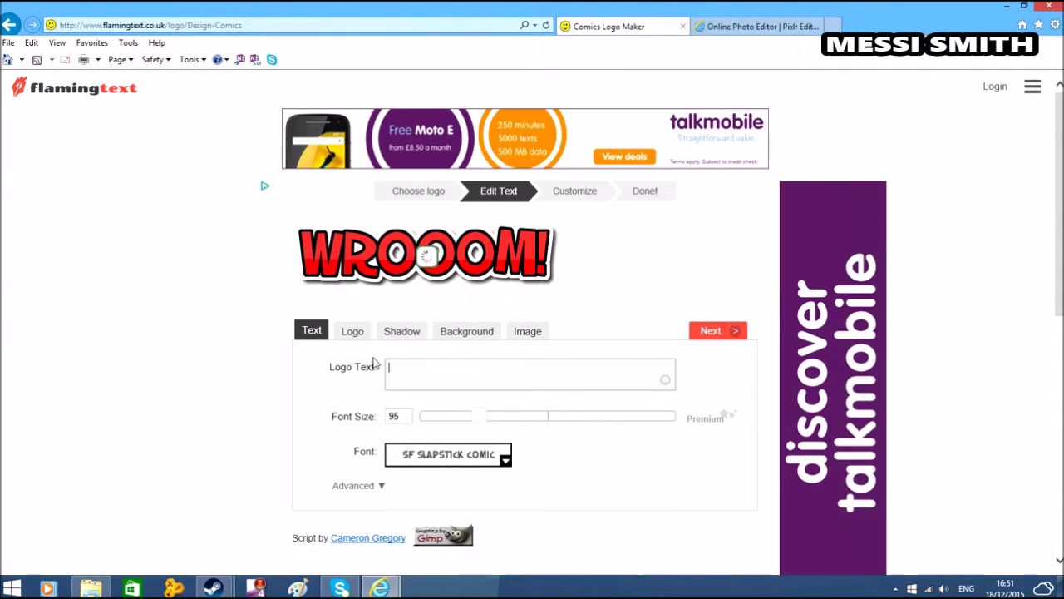
text(Messi )
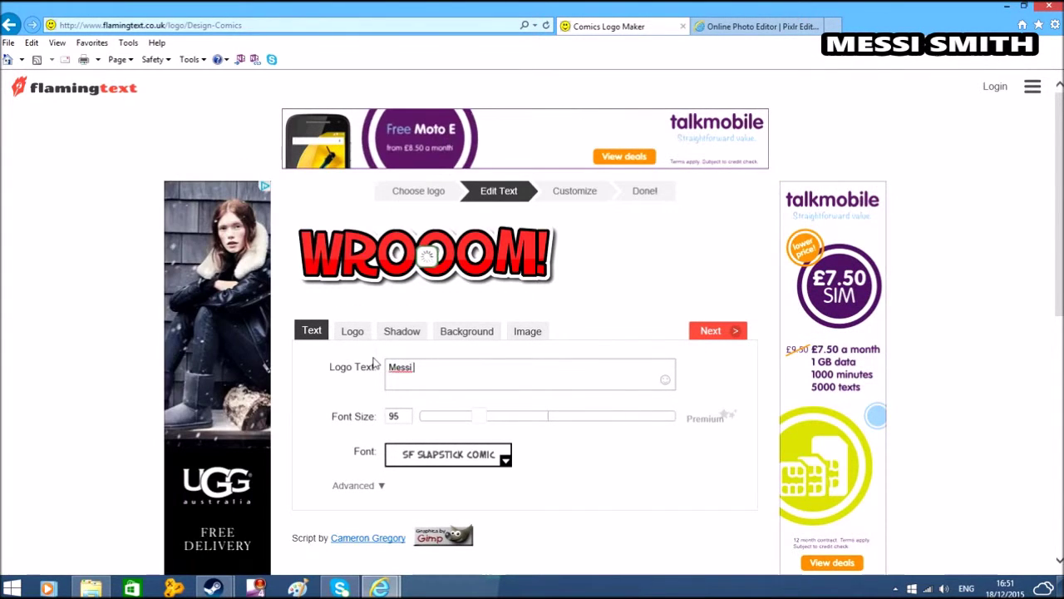
text(Smith)
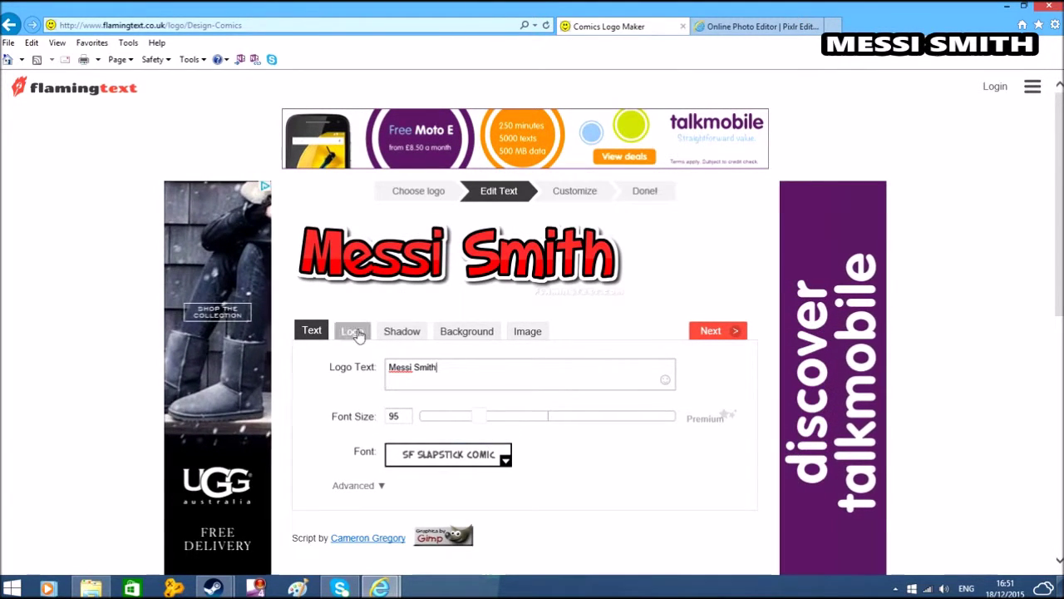
click(354, 332)
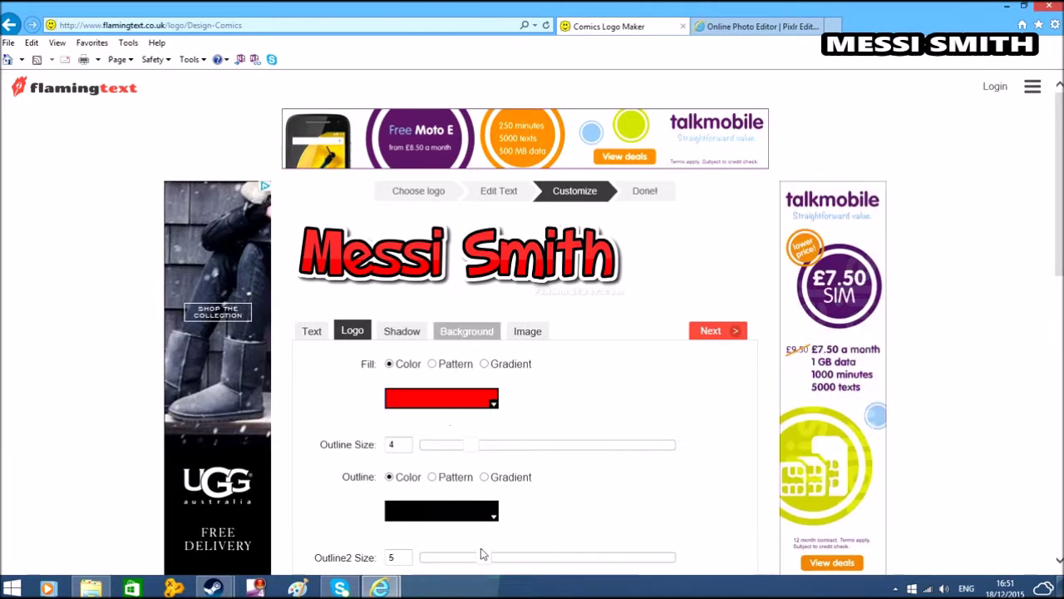
- Give the logo lettering a bright, saturated blue fill colour
click(493, 405)
mouse_move(562, 169)
mouse_down()
mouse_move(516, 154)
mouse_move(401, 163)
mouse_move(376, 154)
mouse_move(533, 316)
mouse_move(361, 172)
mouse_move(396, 159)
mouse_move(416, 179)
mouse_up()
mouse_move(504, 230)
mouse_down()
mouse_move(520, 255)
mouse_move(512, 203)
mouse_up()
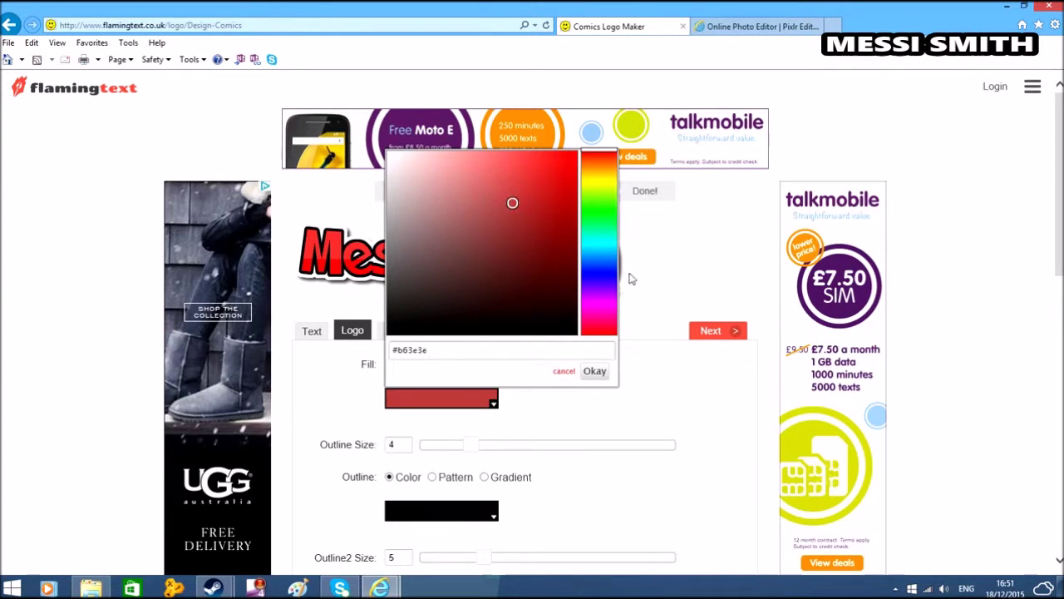
click(603, 279)
click(599, 272)
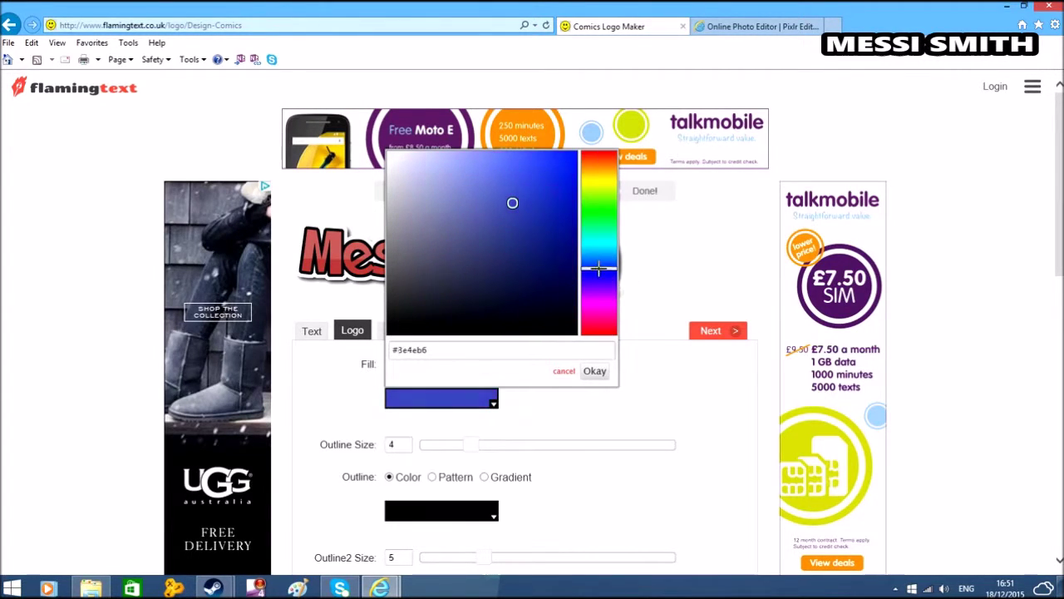
mouse_move(522, 203)
mouse_down()
mouse_move(562, 171)
mouse_move(552, 171)
mouse_up()
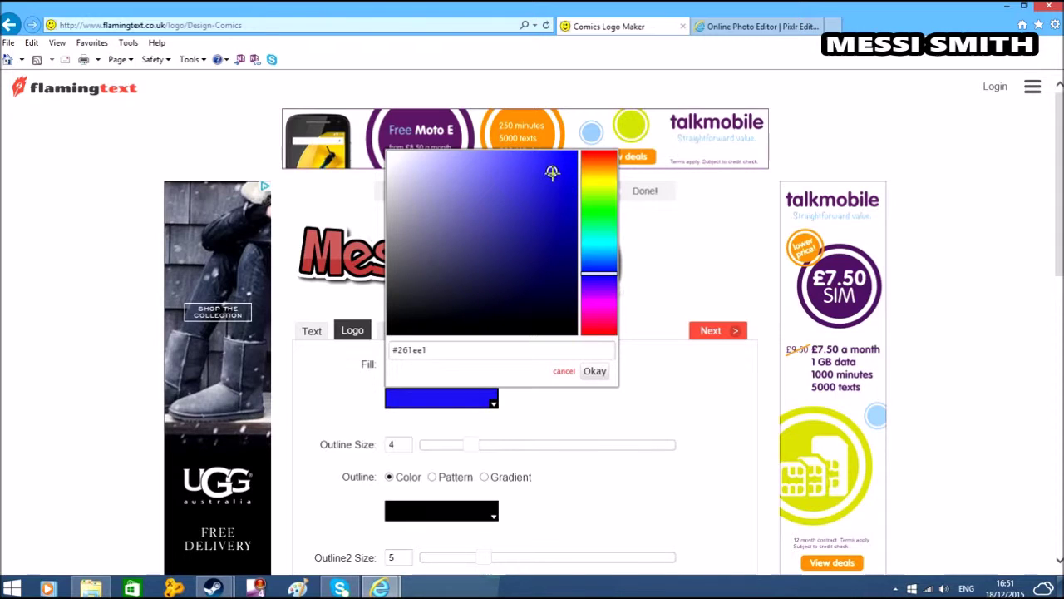
click(594, 370)
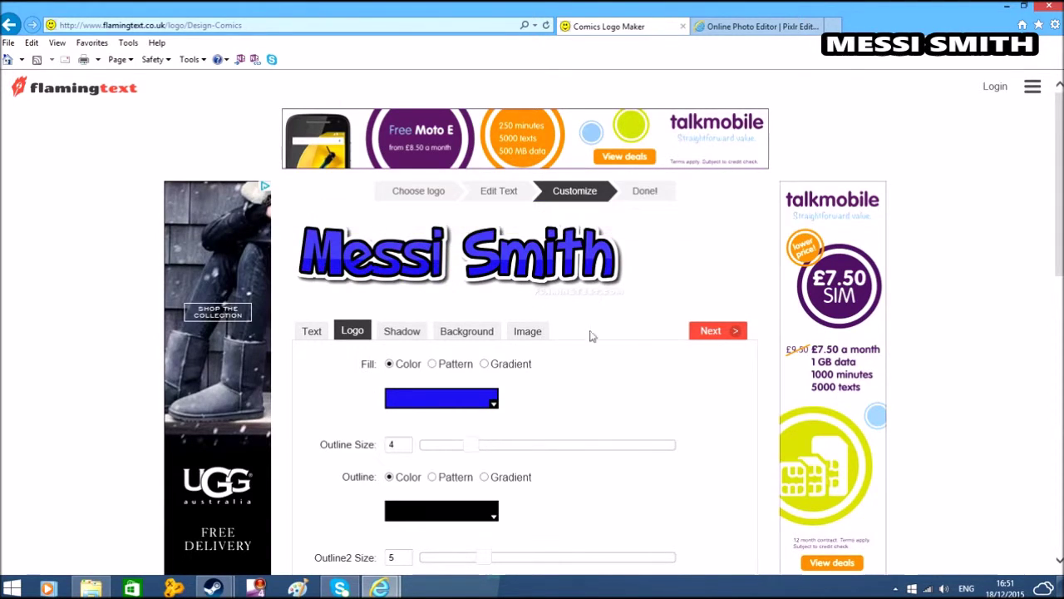
scroll(517, 268, down, 10)
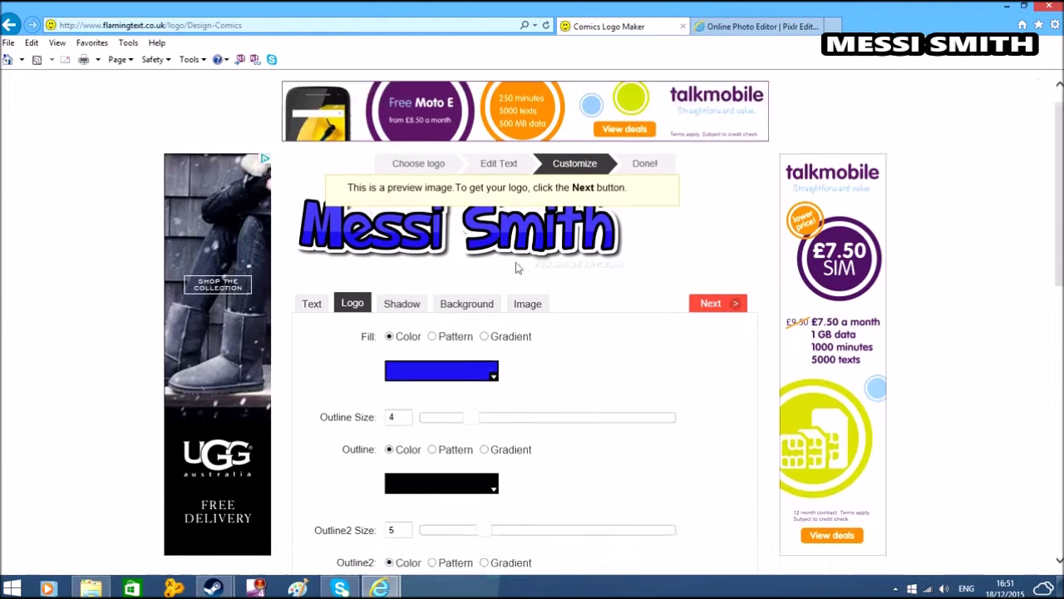
scroll(512, 404, up, 10)
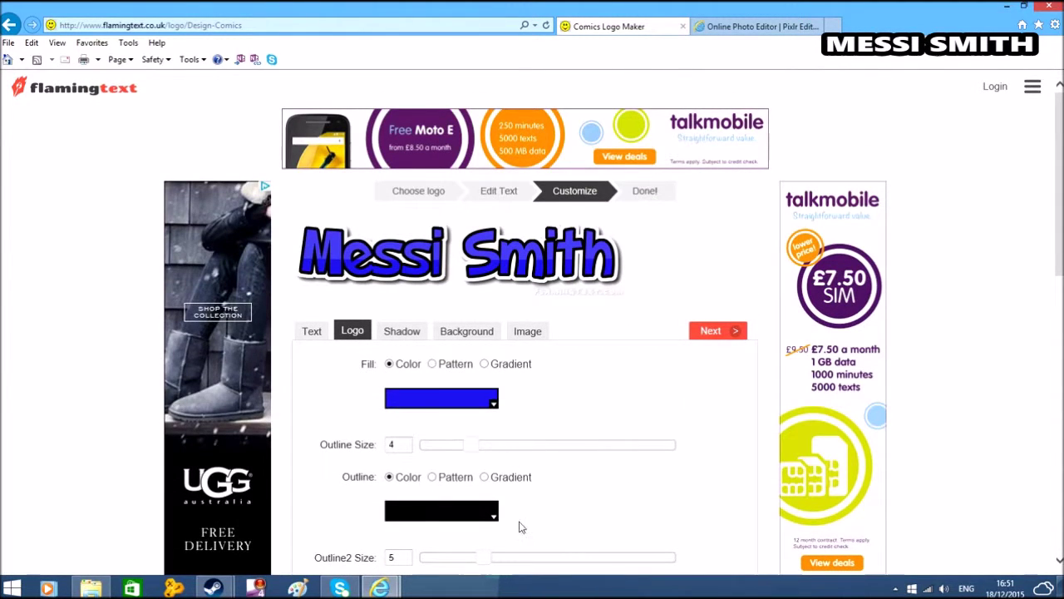
- Set the logo outline to black and keep the drop shadow black
click(493, 515)
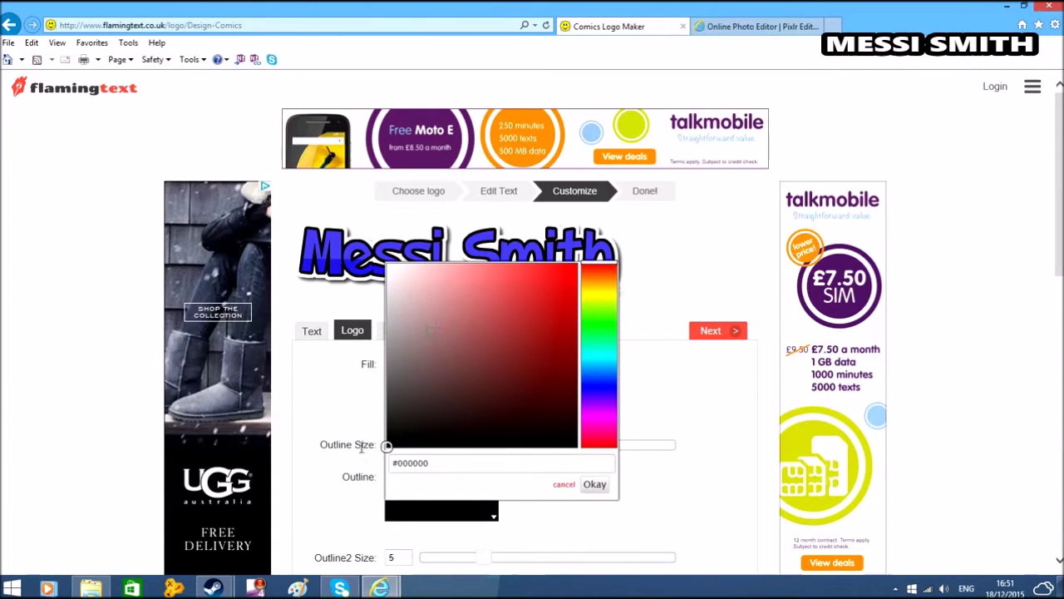
drag(387, 447, 387, 264)
click(418, 527)
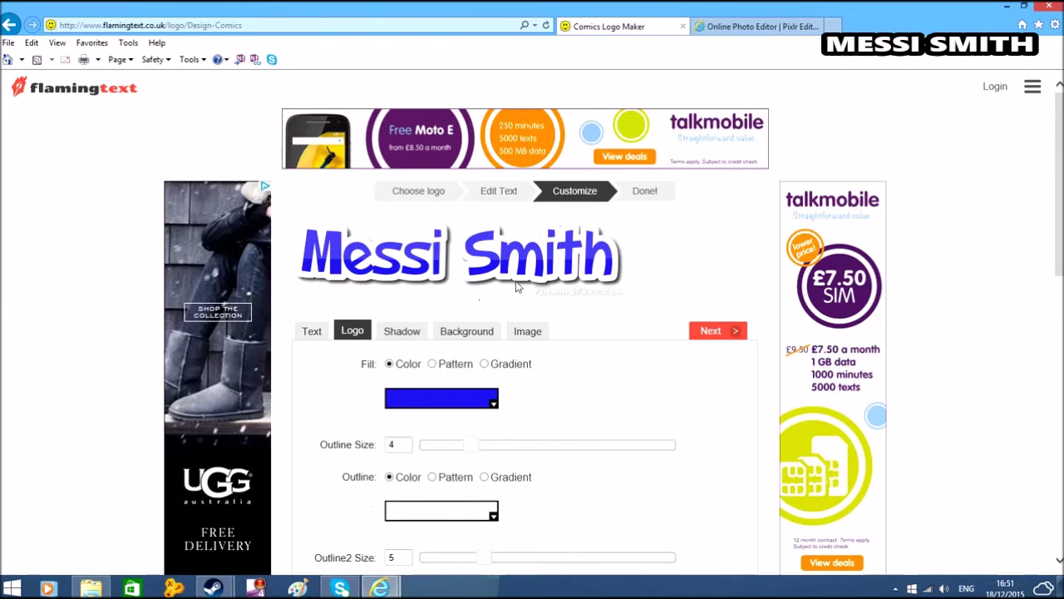
click(402, 331)
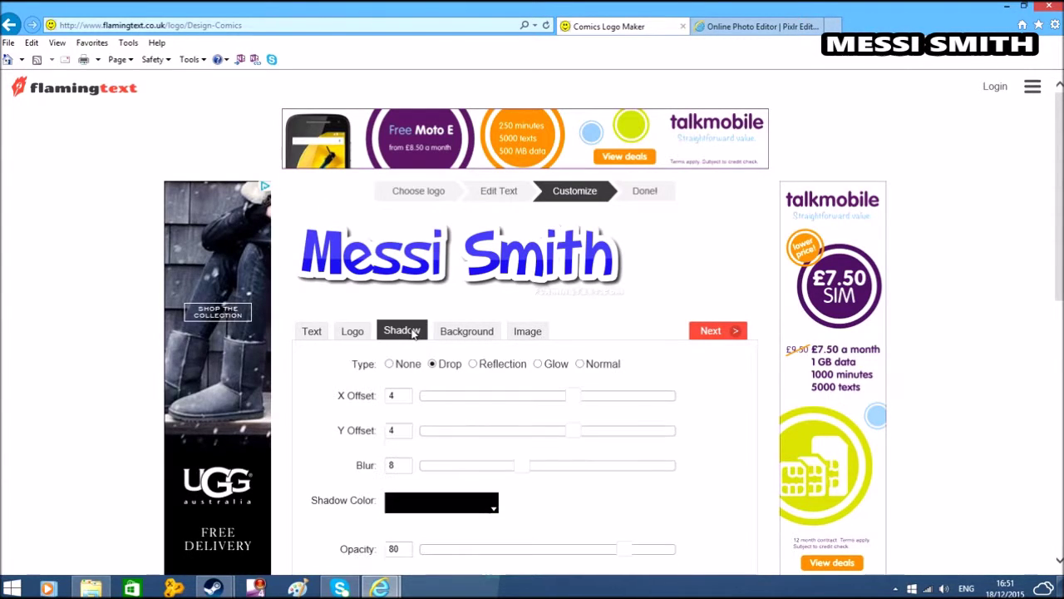
click(494, 508)
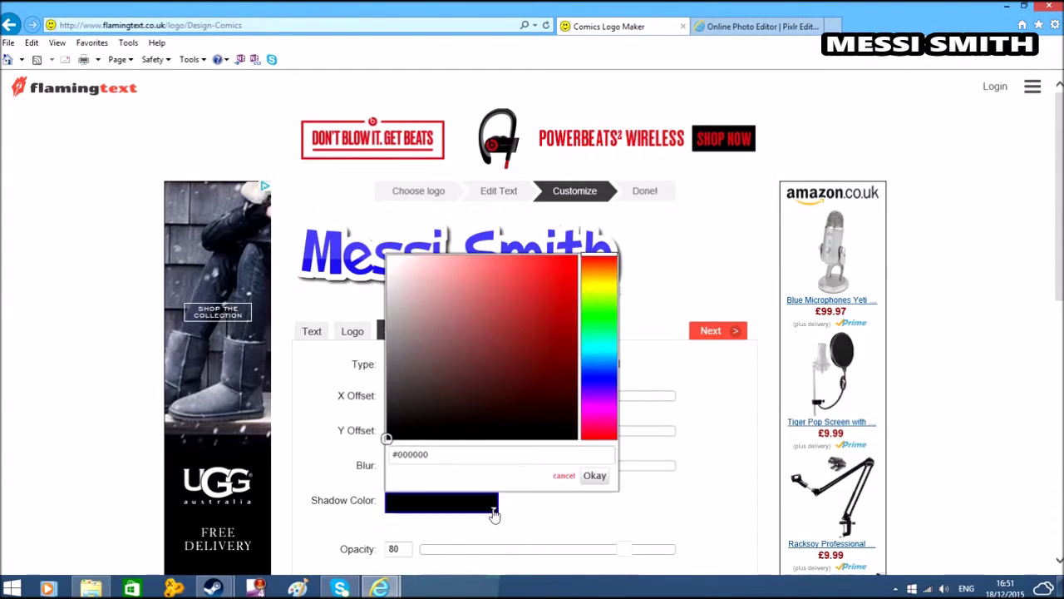
click(595, 476)
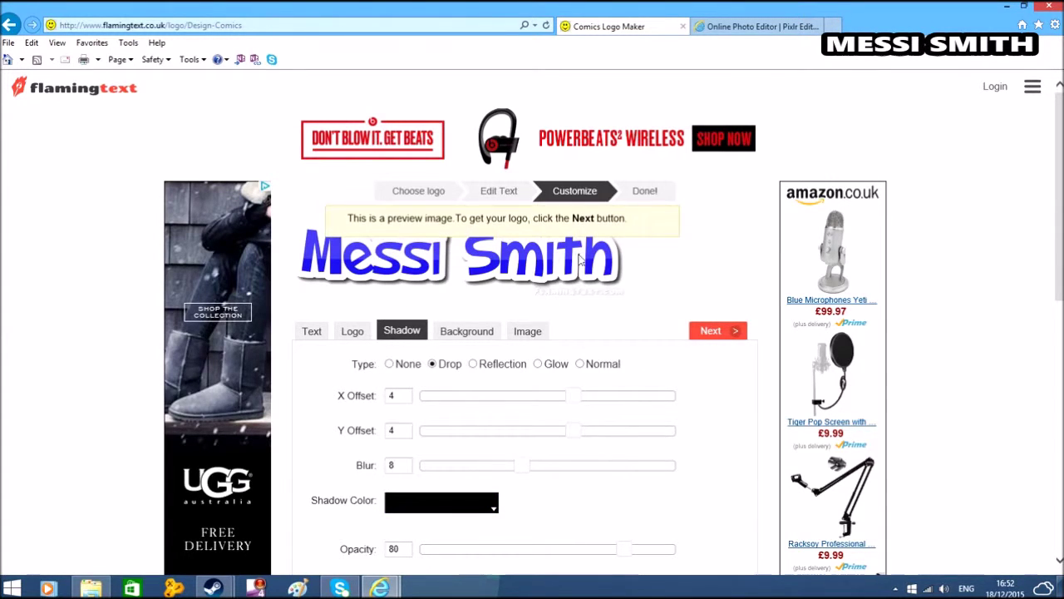
click(352, 332)
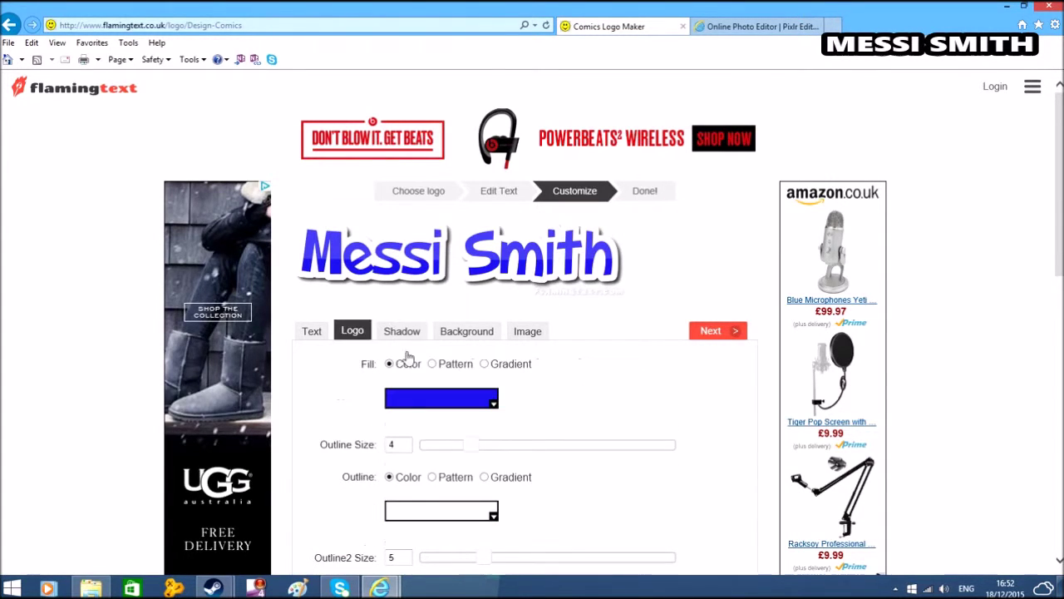
click(487, 524)
click(387, 444)
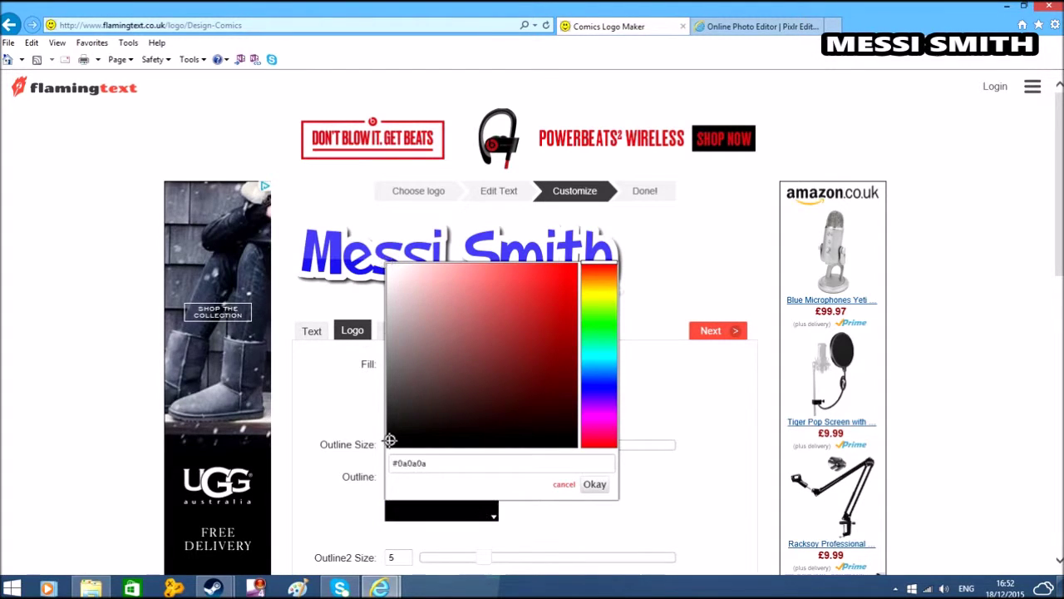
click(594, 484)
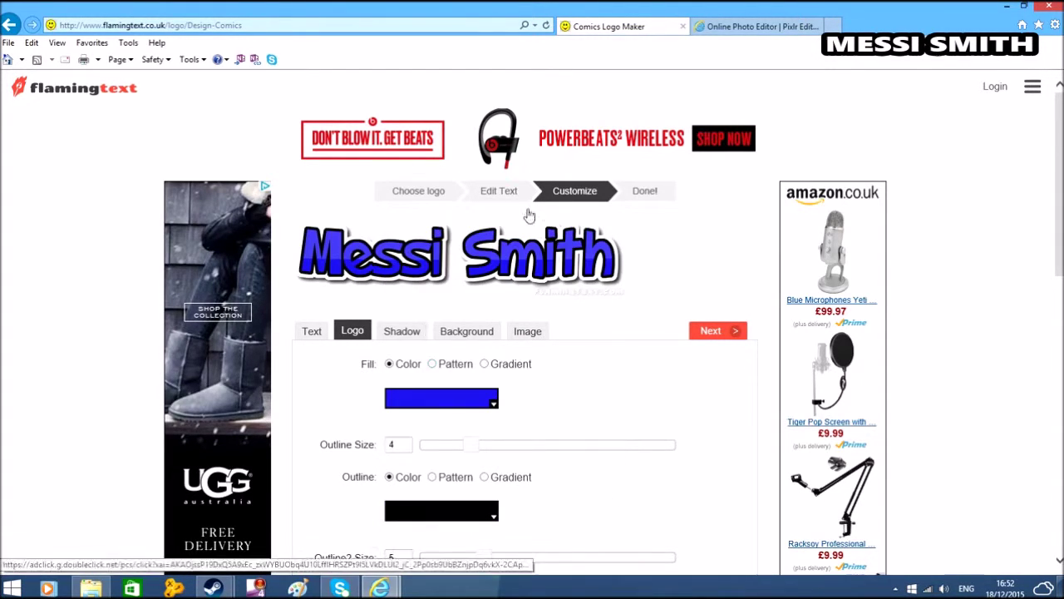
click(403, 332)
click(464, 332)
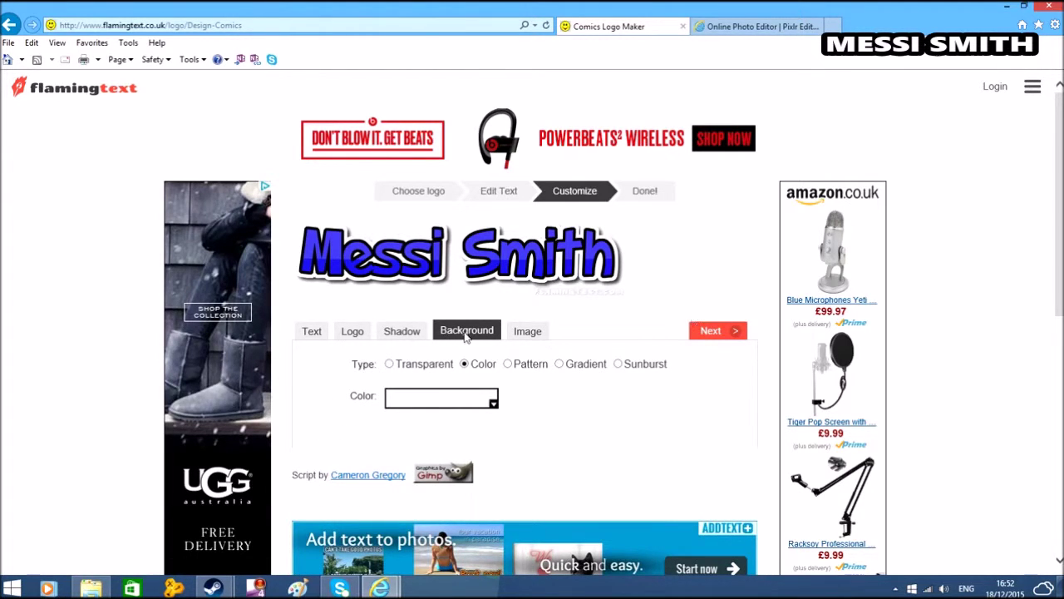
- Make the logo background transparent and download it as coollogo_com-192264433.png
click(390, 365)
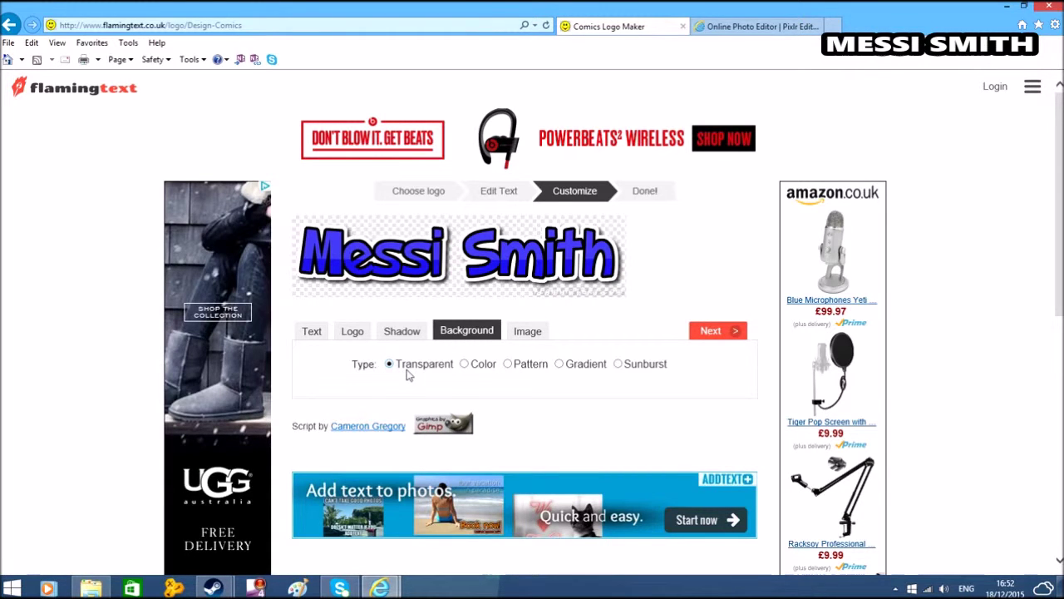
click(714, 333)
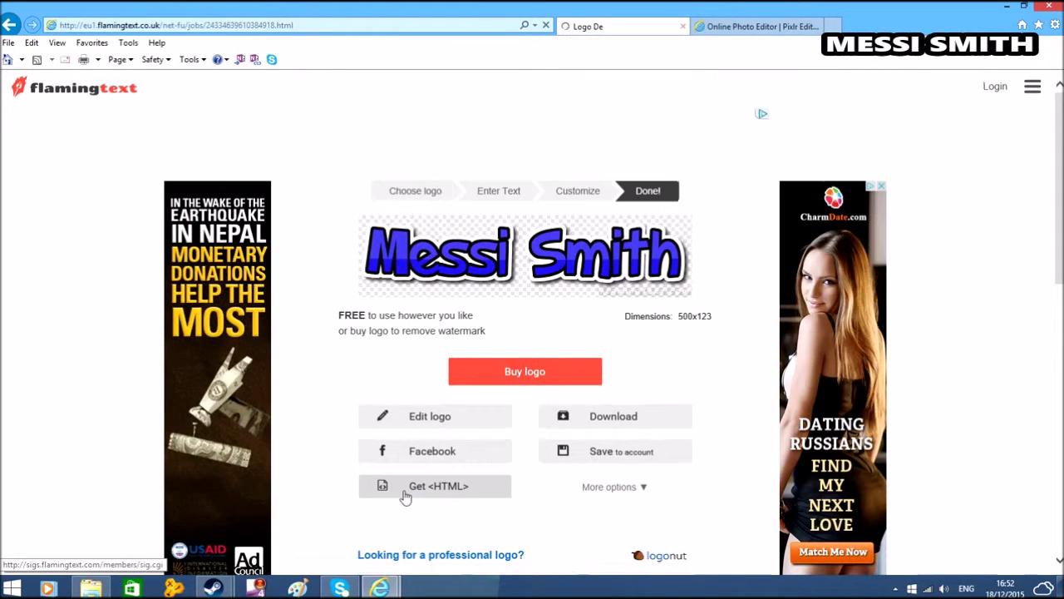
click(580, 417)
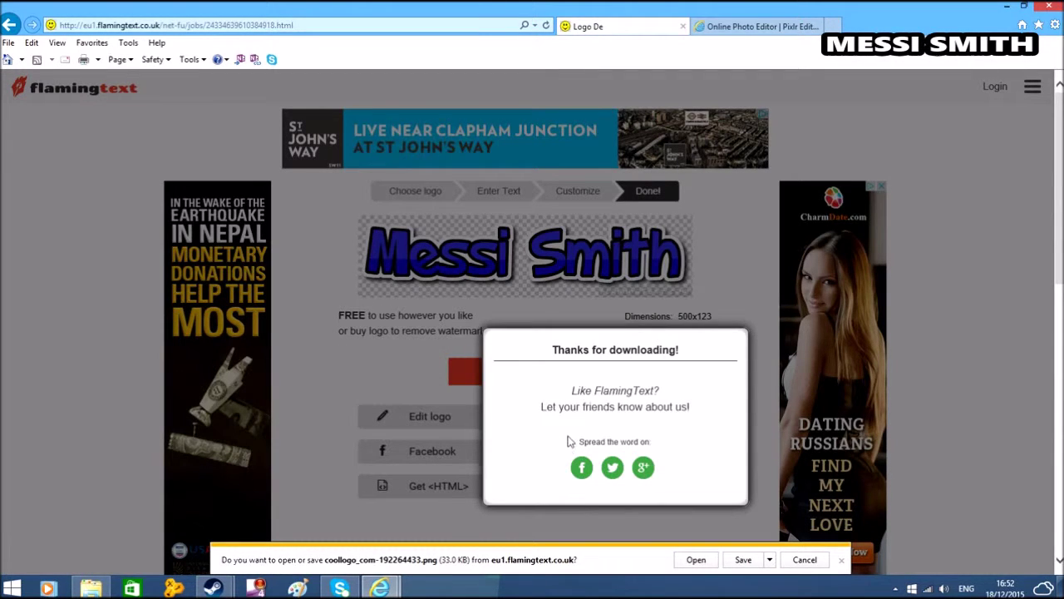
click(742, 560)
- Preview the downloaded logo in Photo Viewer, then close the preview
click(638, 563)
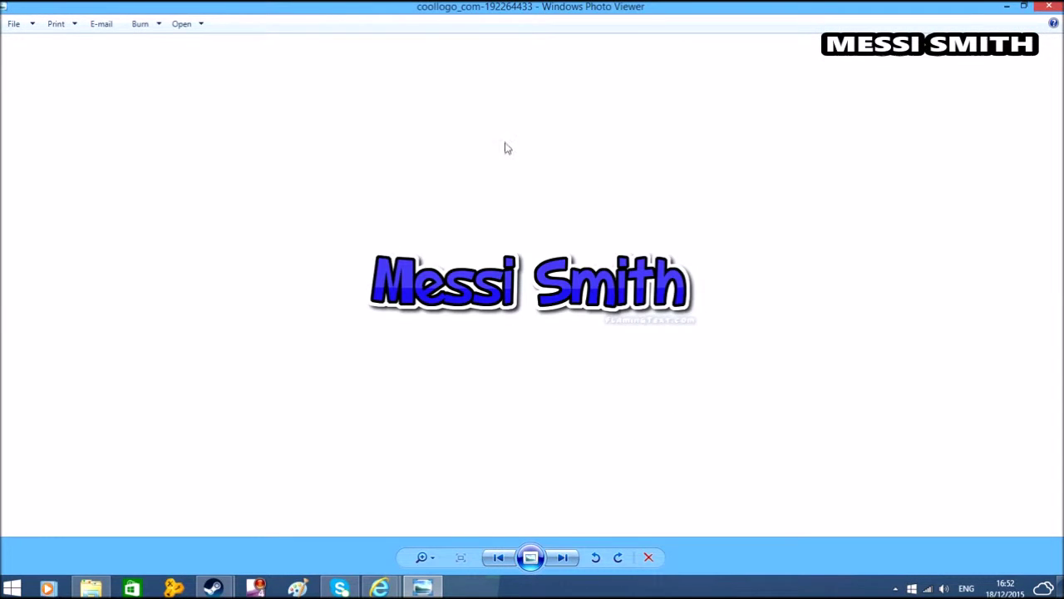
click(1049, 8)
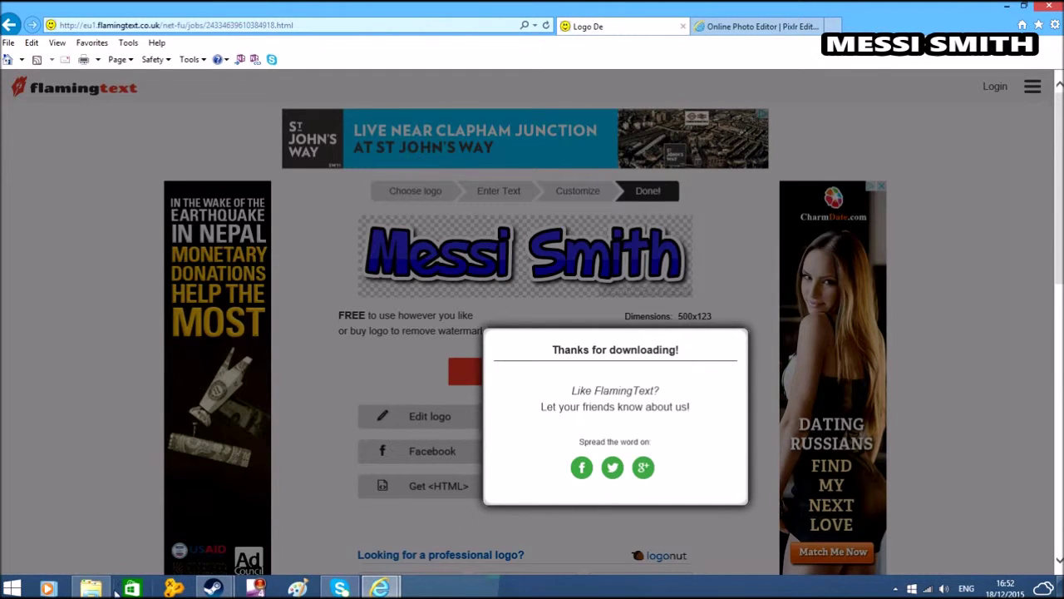
click(92, 588)
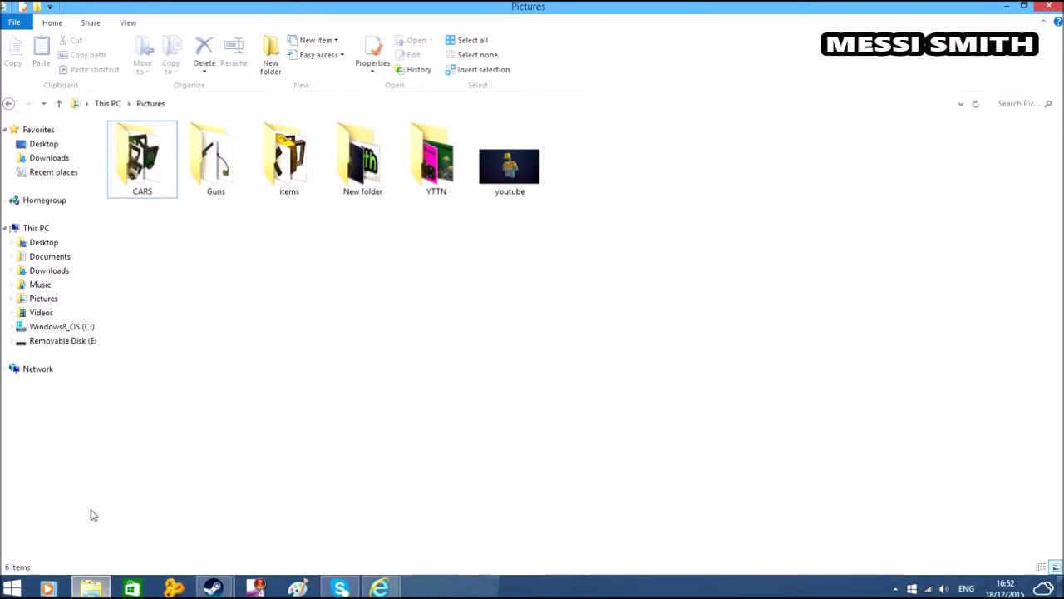
- Move the coollogo PNG from Downloads into Pictures, then minimize Explorer and close FlamingText
click(53, 274)
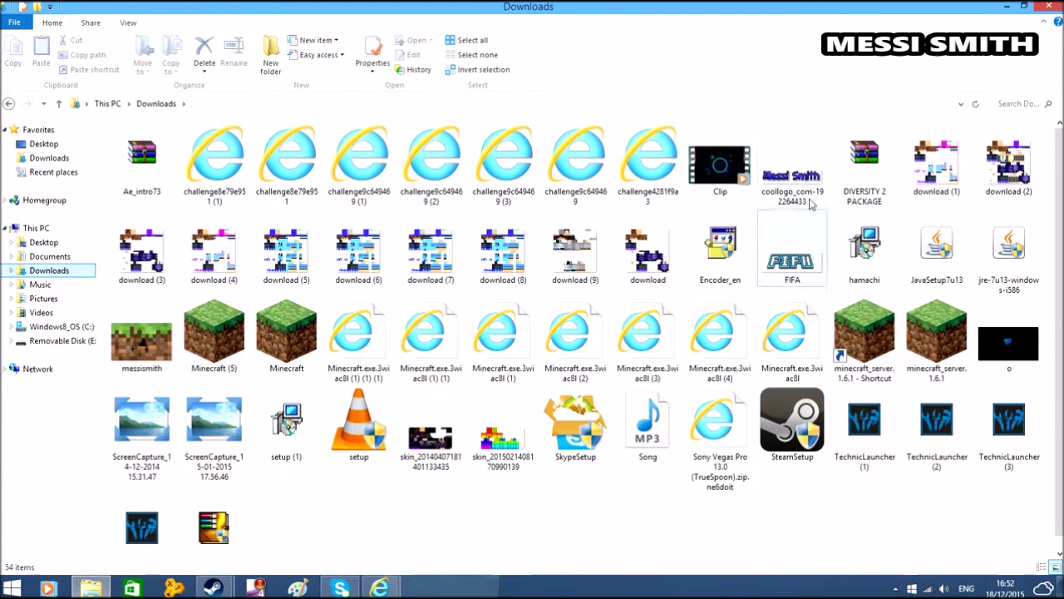
drag(814, 166, 48, 300)
click(48, 300)
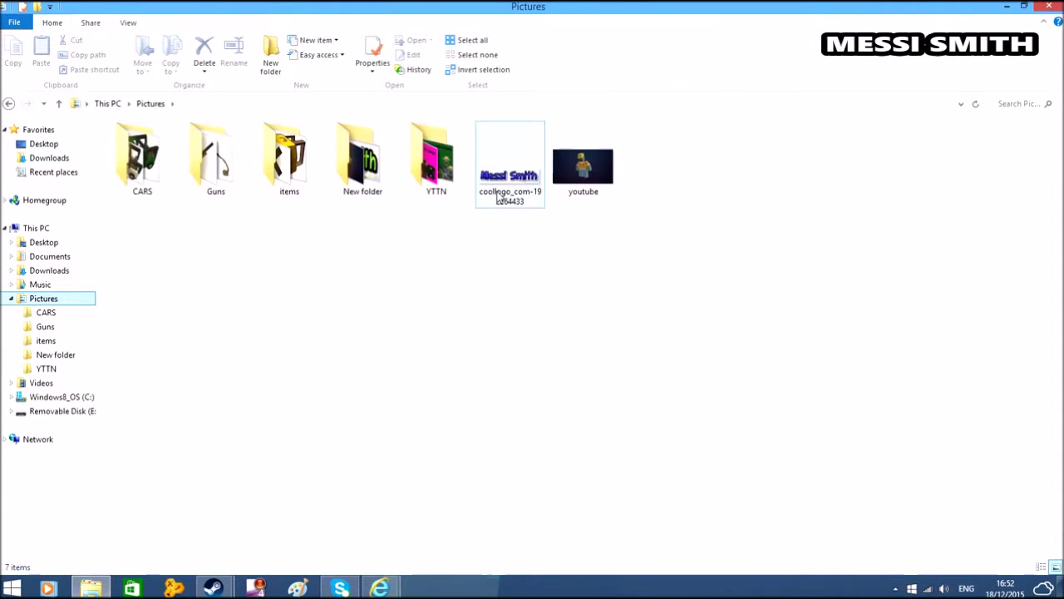
click(1004, 6)
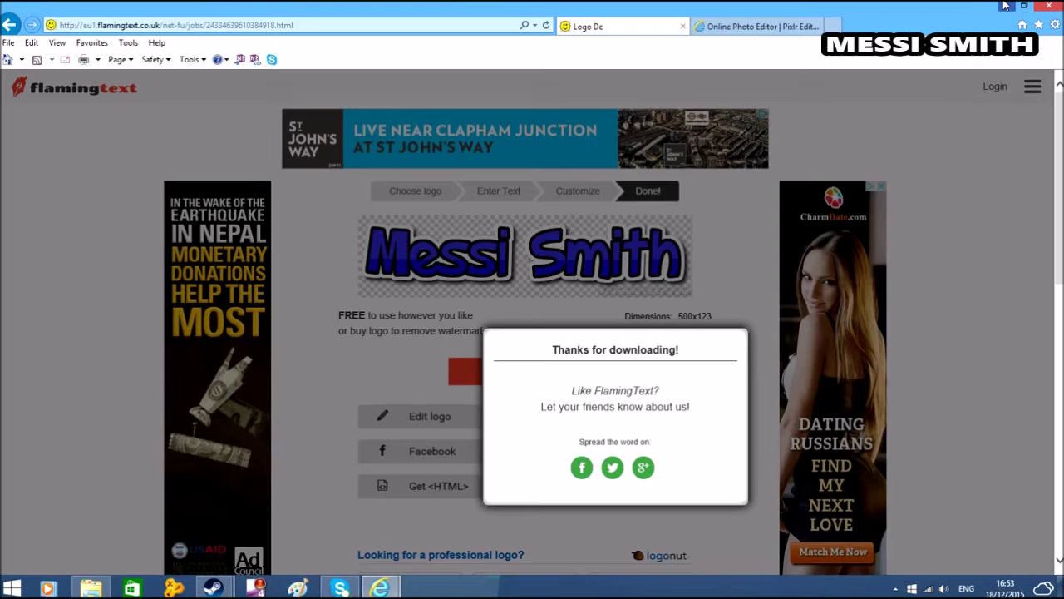
click(683, 26)
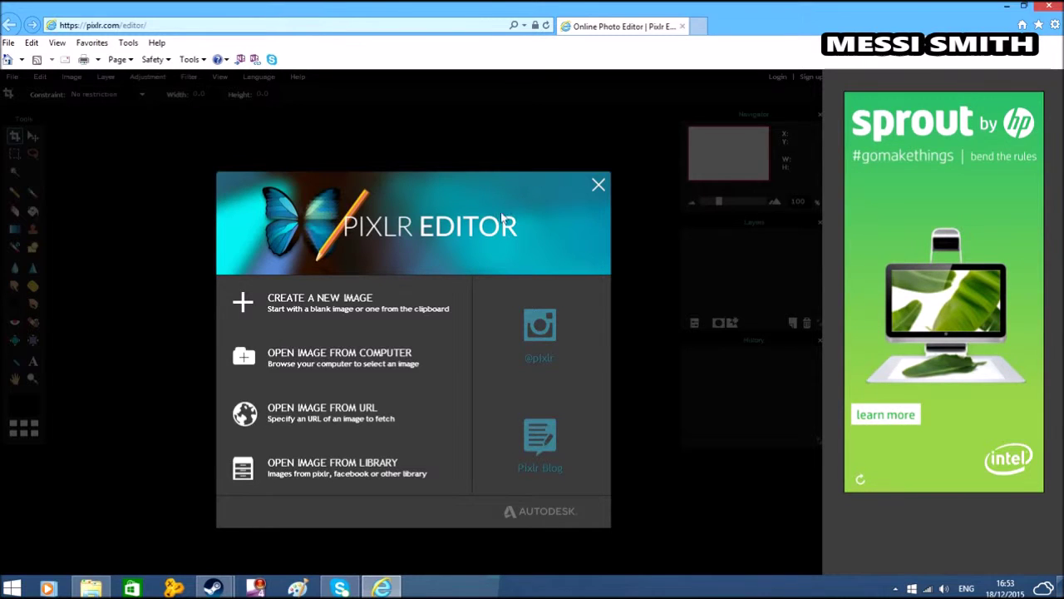
- Close the old browser, minimize Steam, and open Google maximized
click(683, 26)
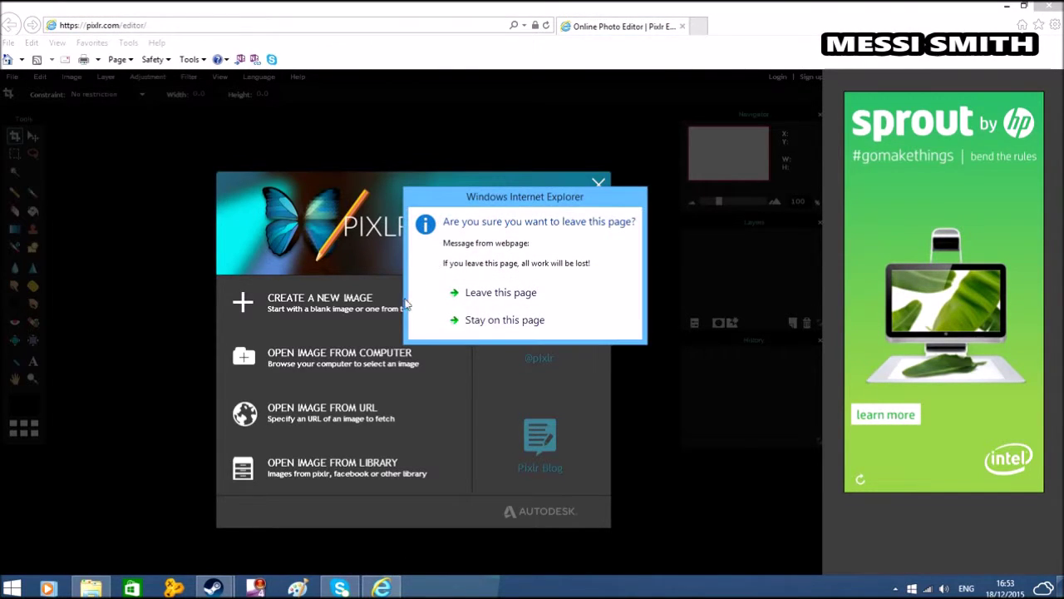
click(504, 299)
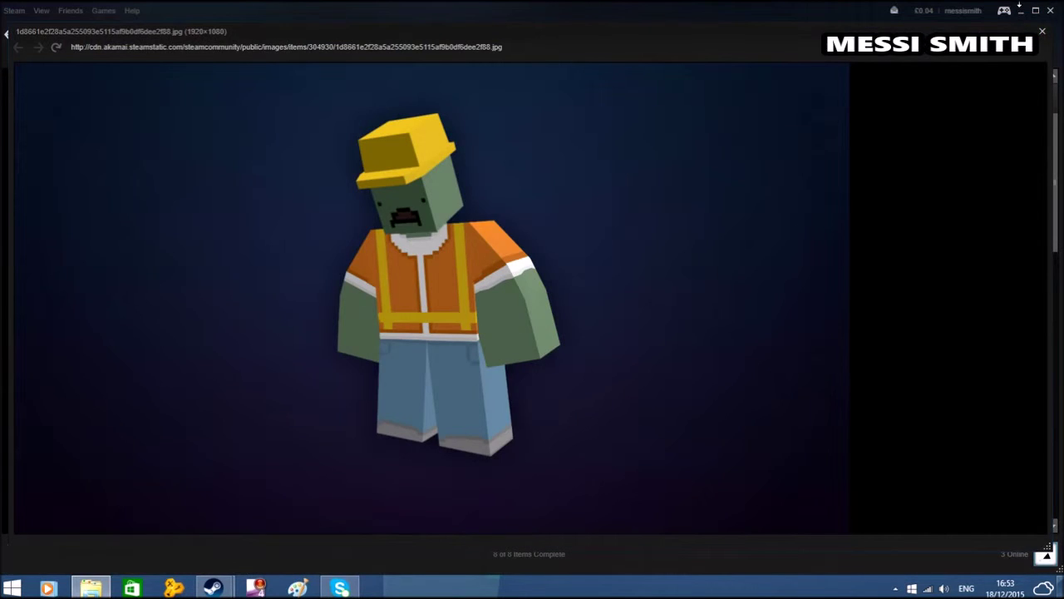
click(1019, 17)
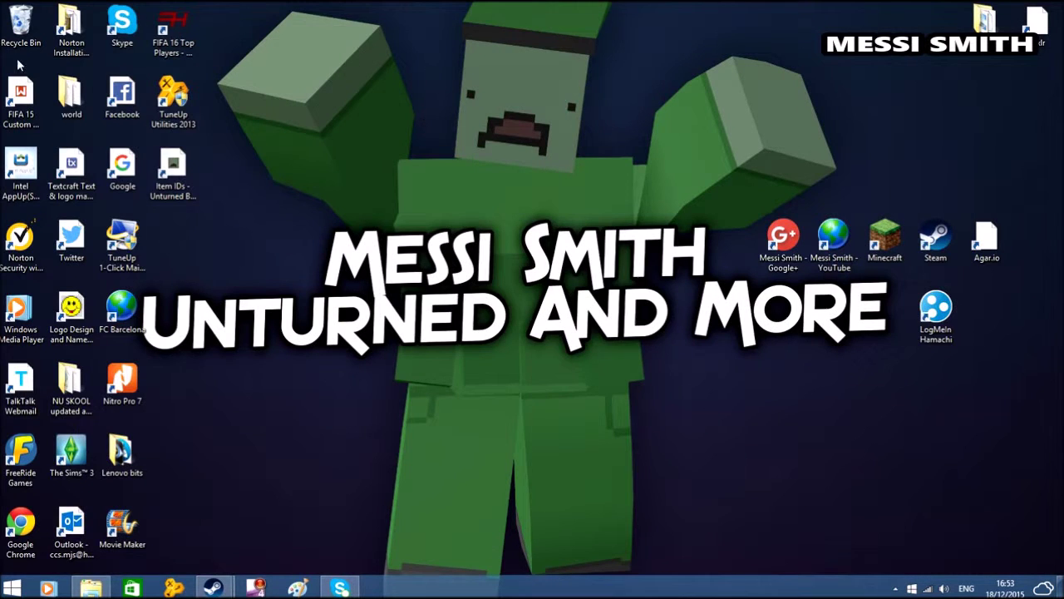
double_click(123, 166)
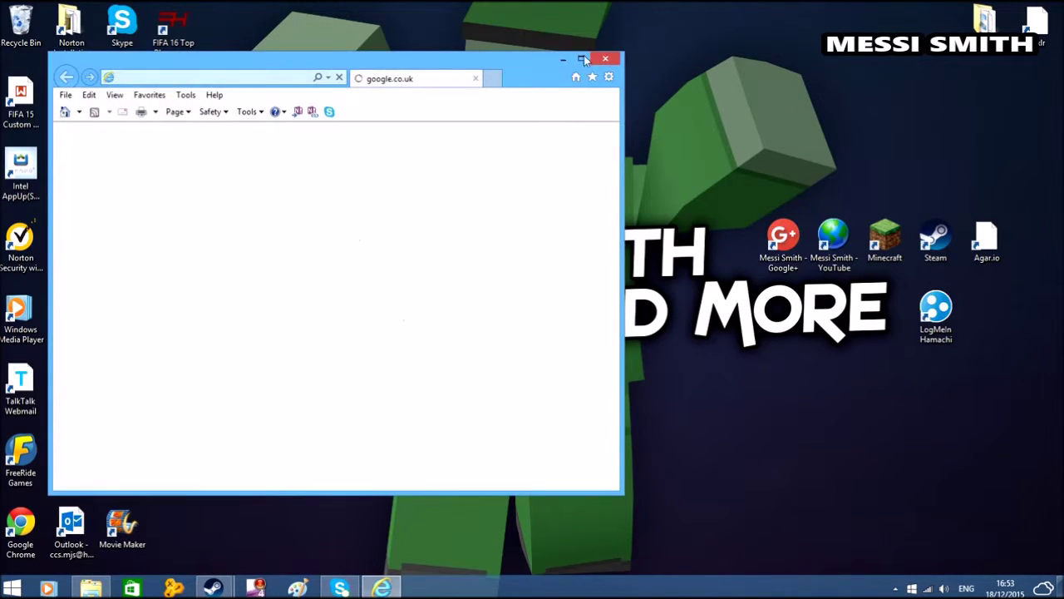
click(583, 59)
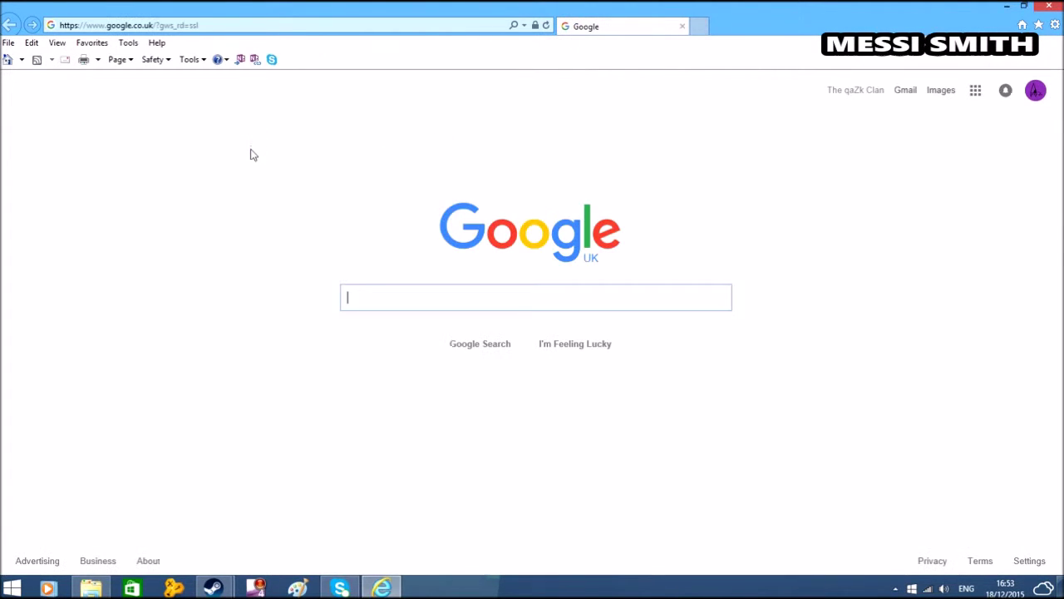
- Search Google for 'pixlr editor' and open the Online Photo Editor | Pixlr Editor result
right_click(370, 293)
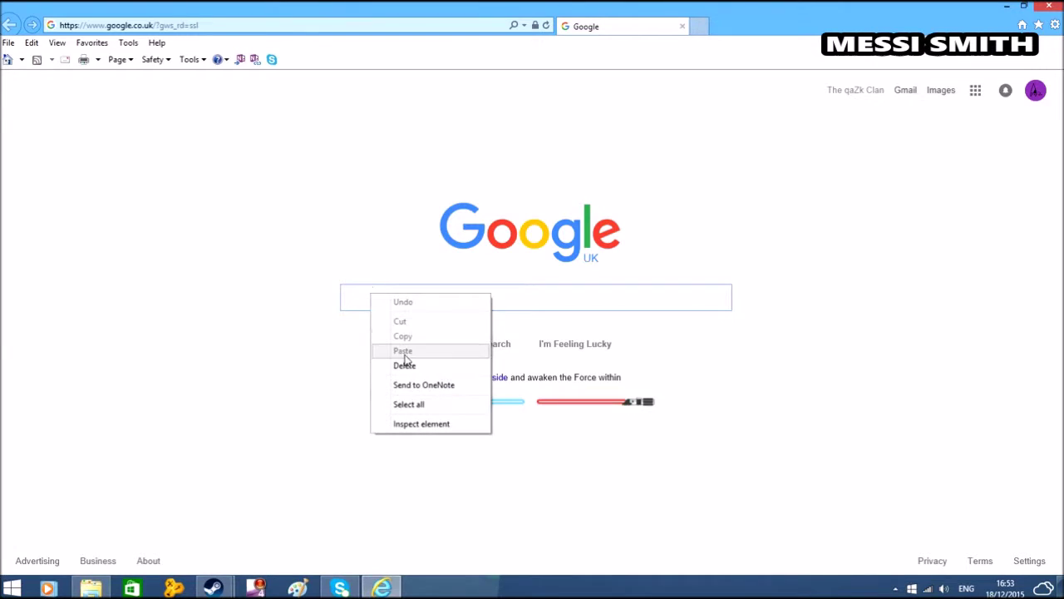
click(528, 296)
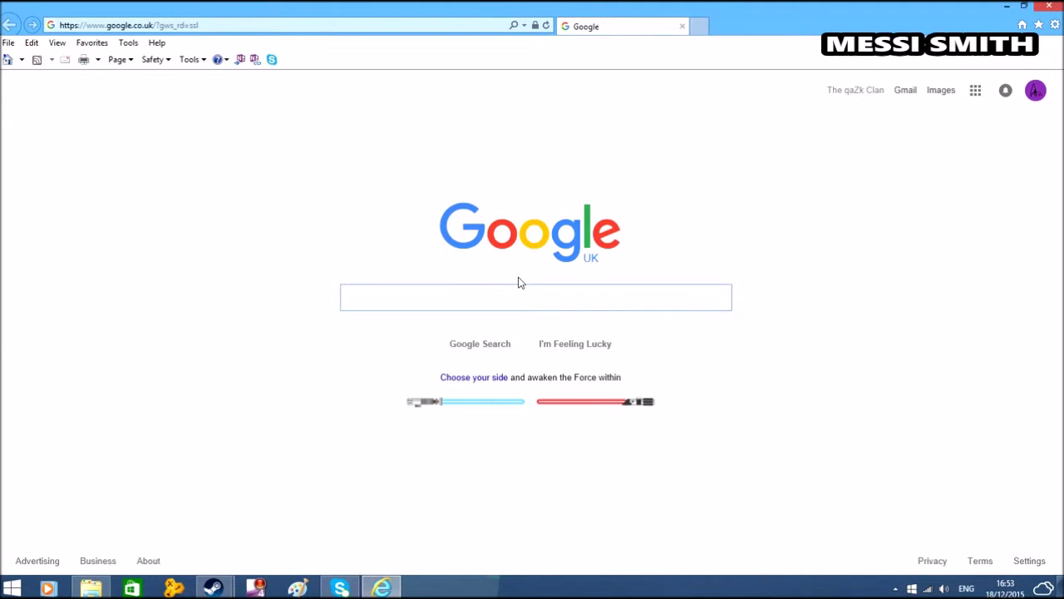
text(pix)
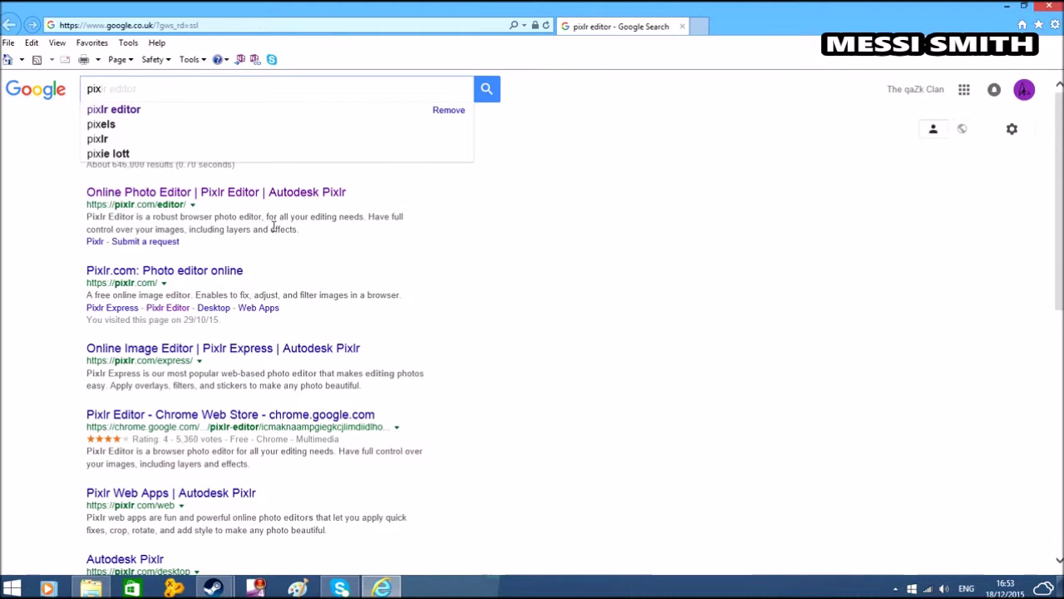
click(114, 110)
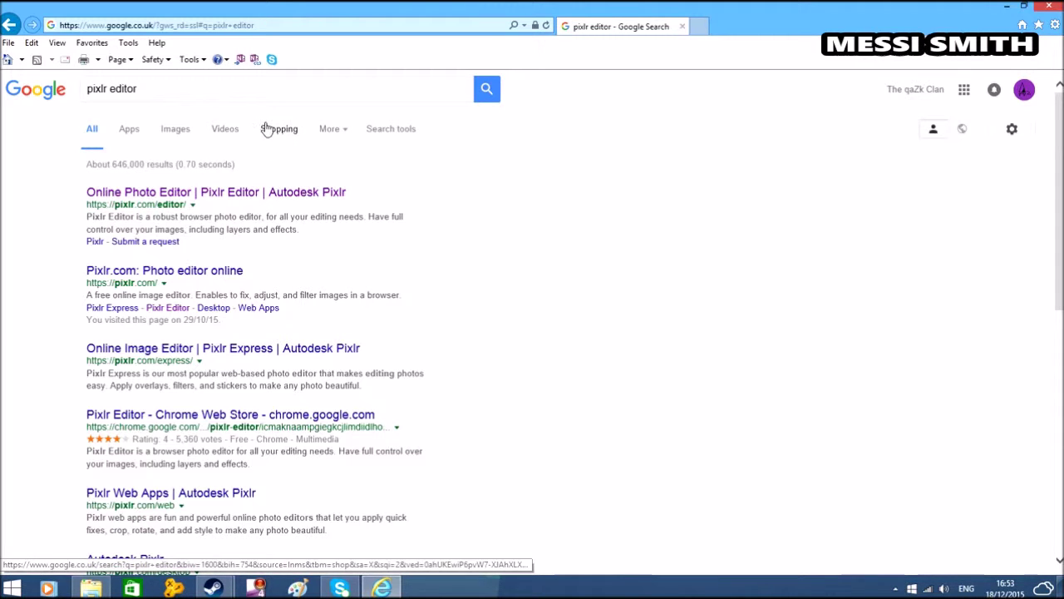
click(114, 196)
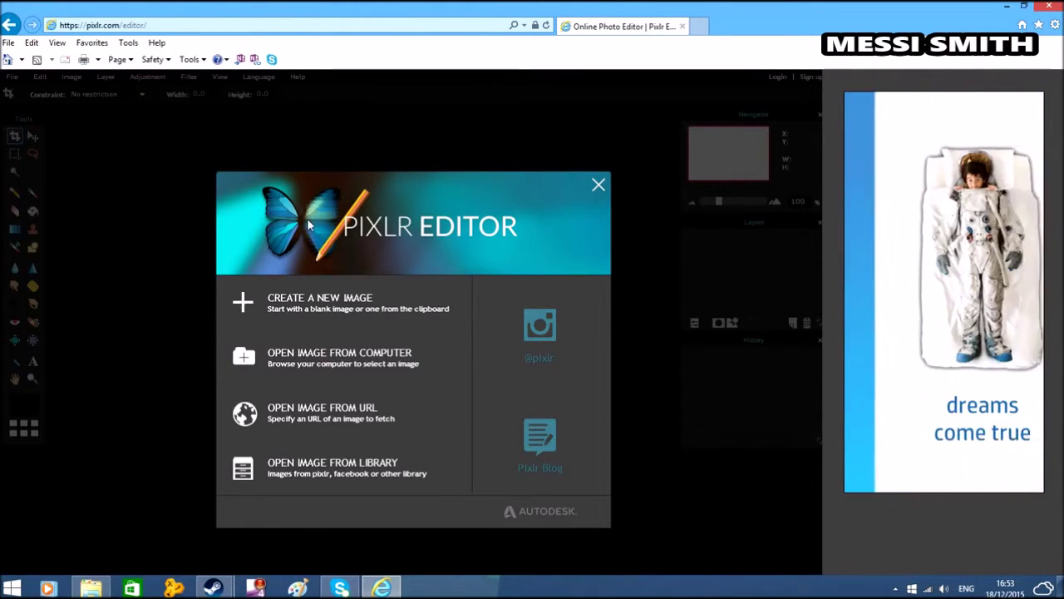
- Create a blank 800x600 Untitled canvas, recreating it after closing the first one
click(337, 331)
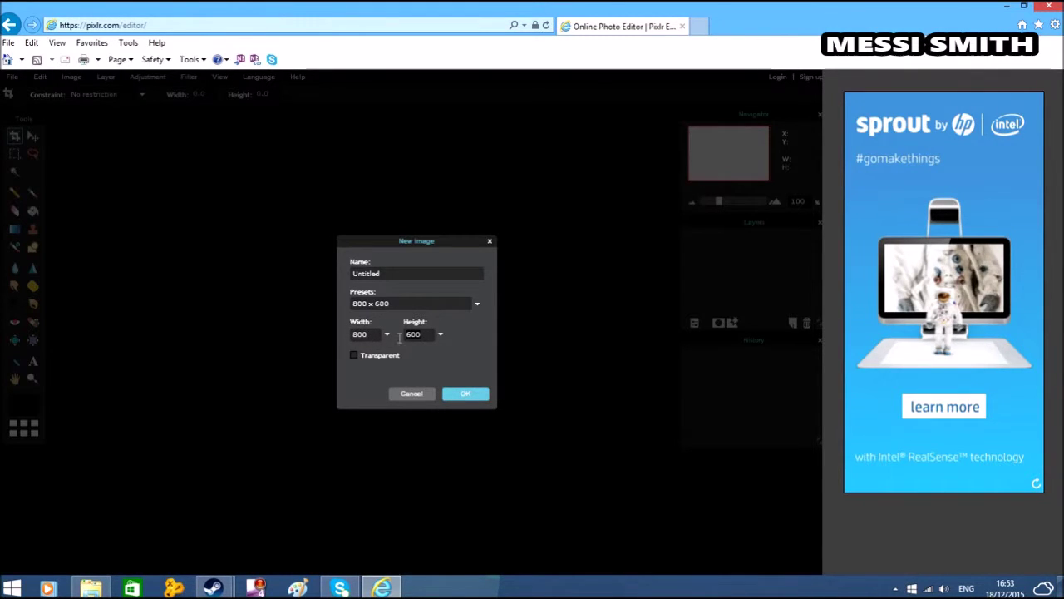
click(464, 395)
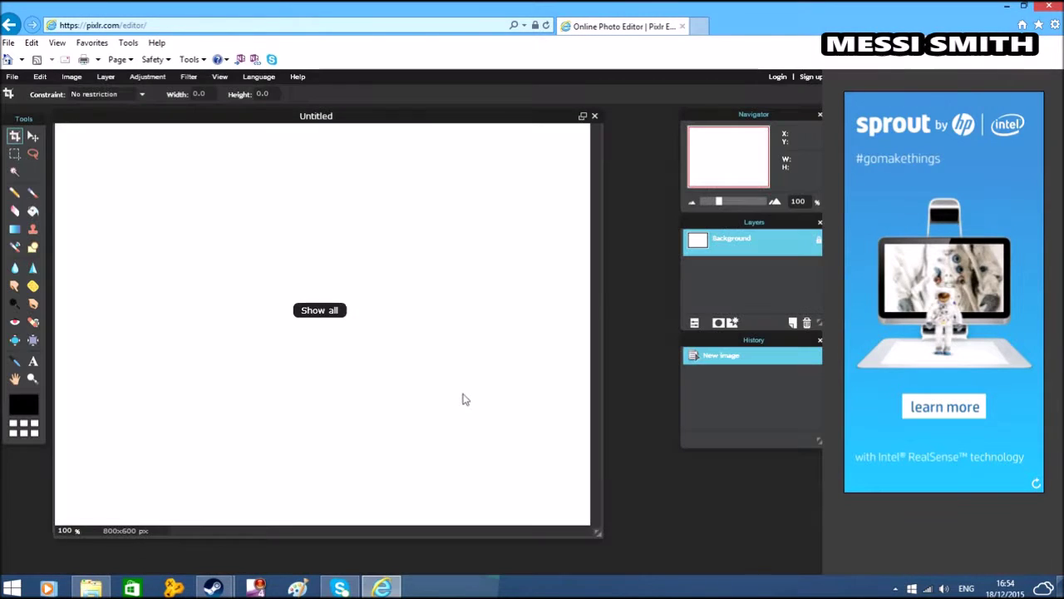
click(594, 116)
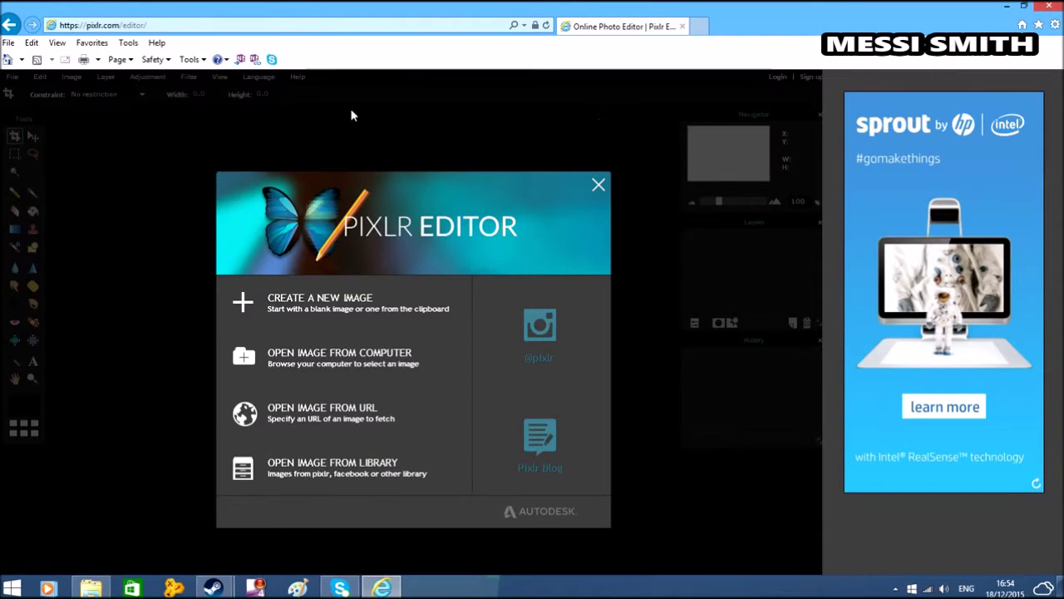
click(257, 303)
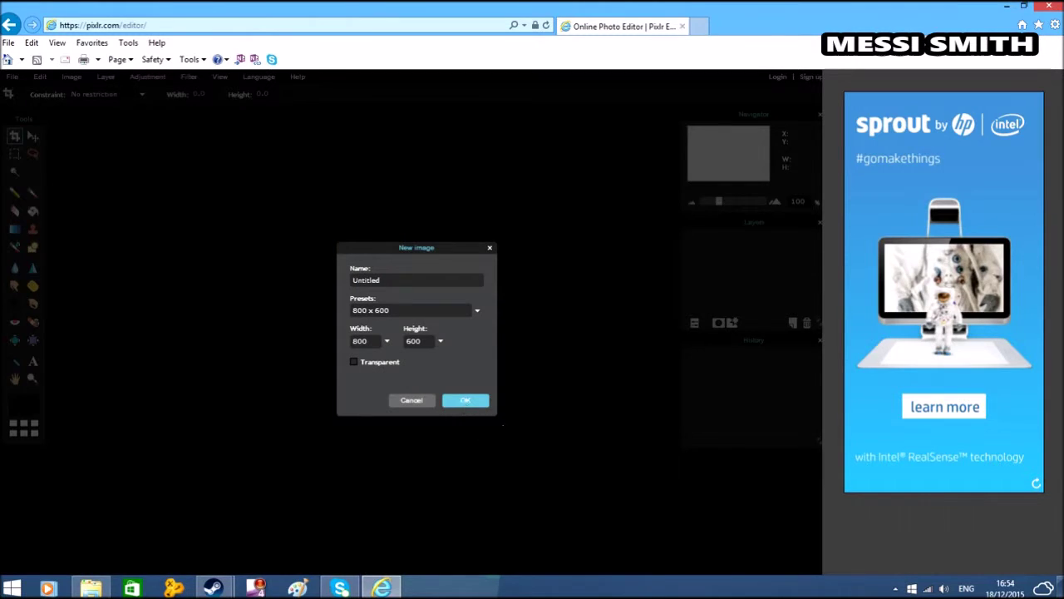
click(466, 400)
- Open the youtube zombie image from the Pictures folder
click(39, 77)
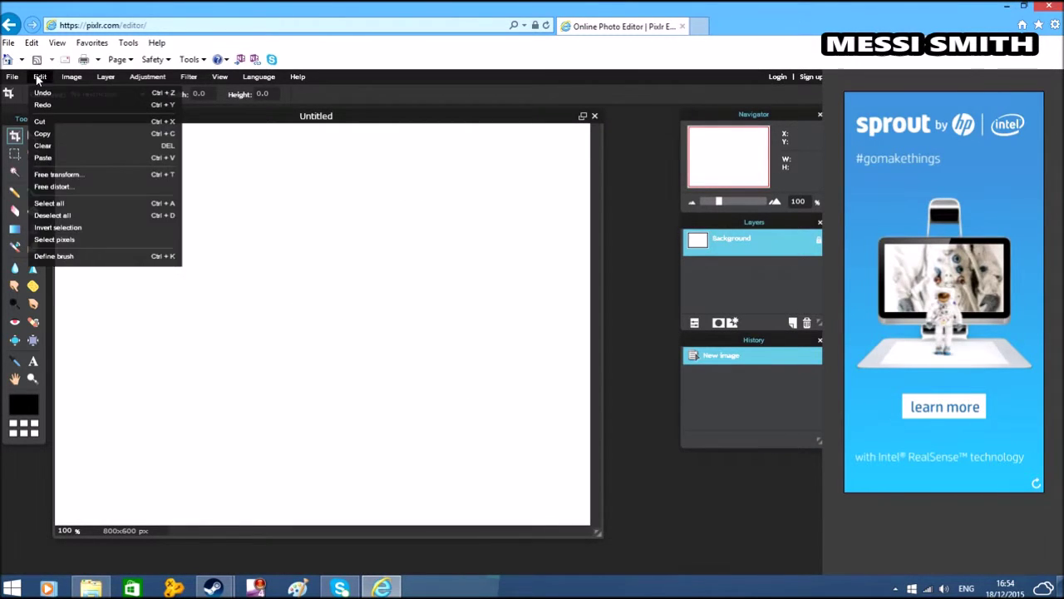
click(16, 78)
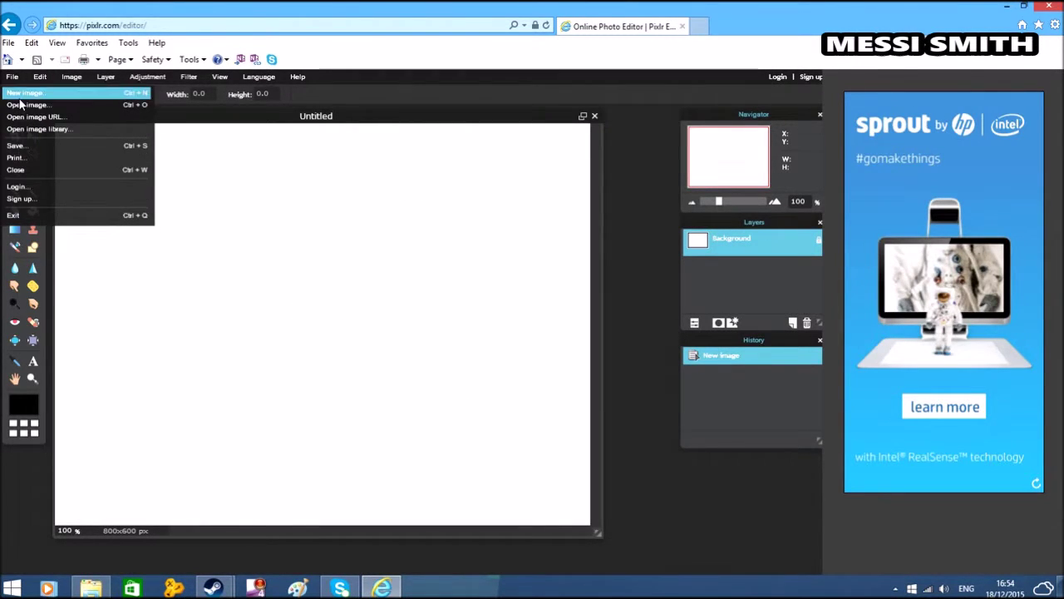
click(22, 105)
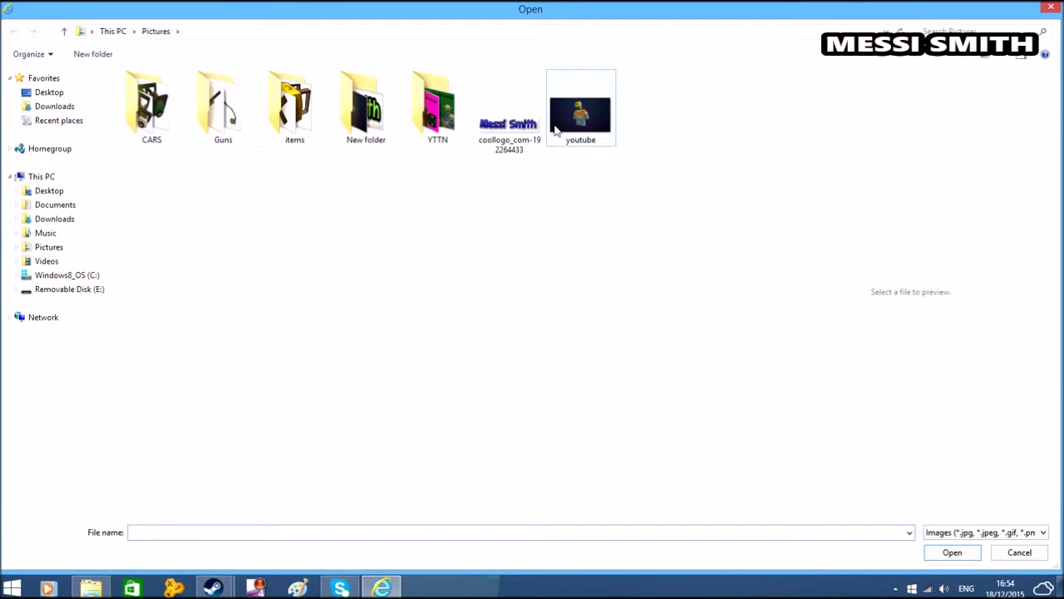
double_click(559, 129)
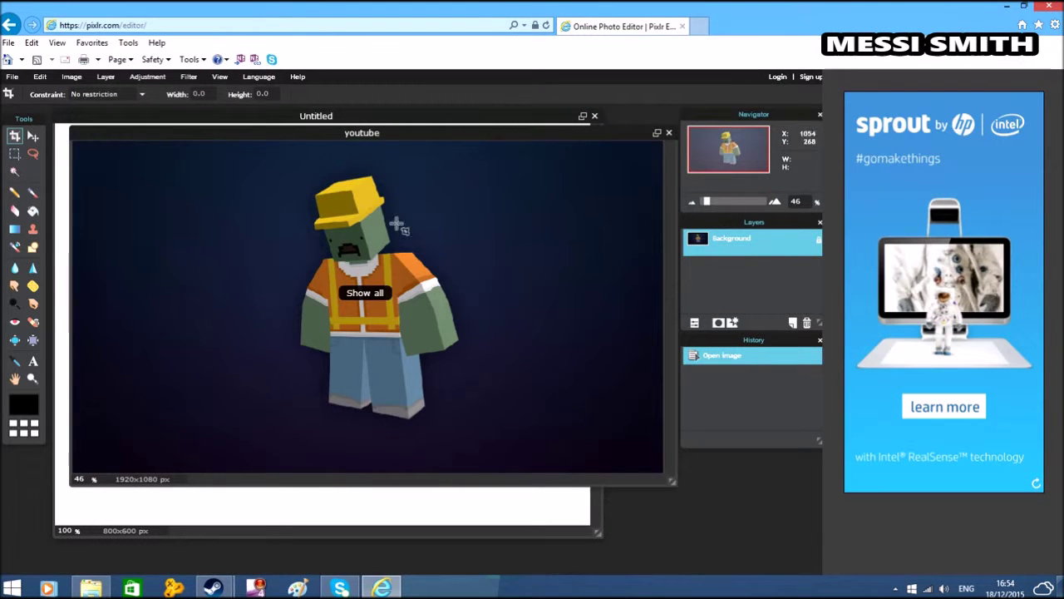
- Duplicate the youtube image's Background layer
drag(355, 135, 309, 163)
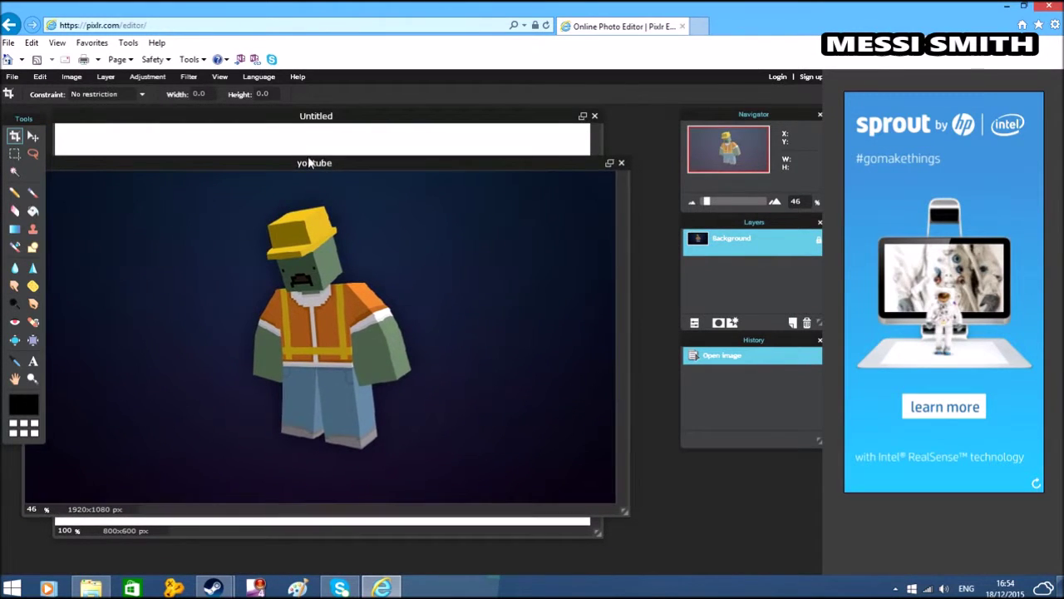
right_click(719, 243)
click(761, 249)
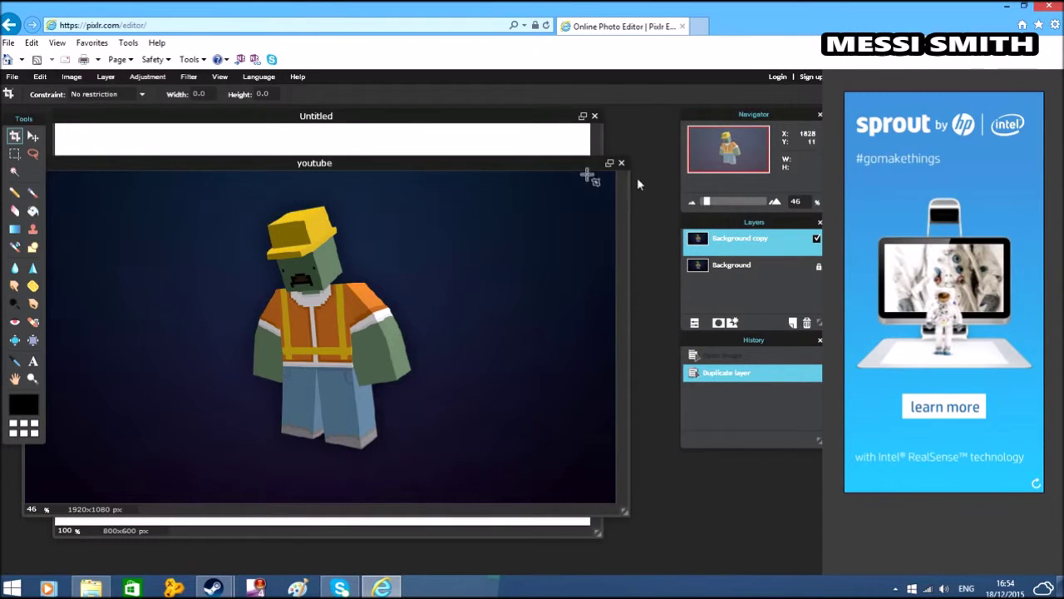
- Copy the Background copy layer into Untitled, then close Untitled without saving
drag(603, 163, 625, 321)
drag(715, 241, 457, 207)
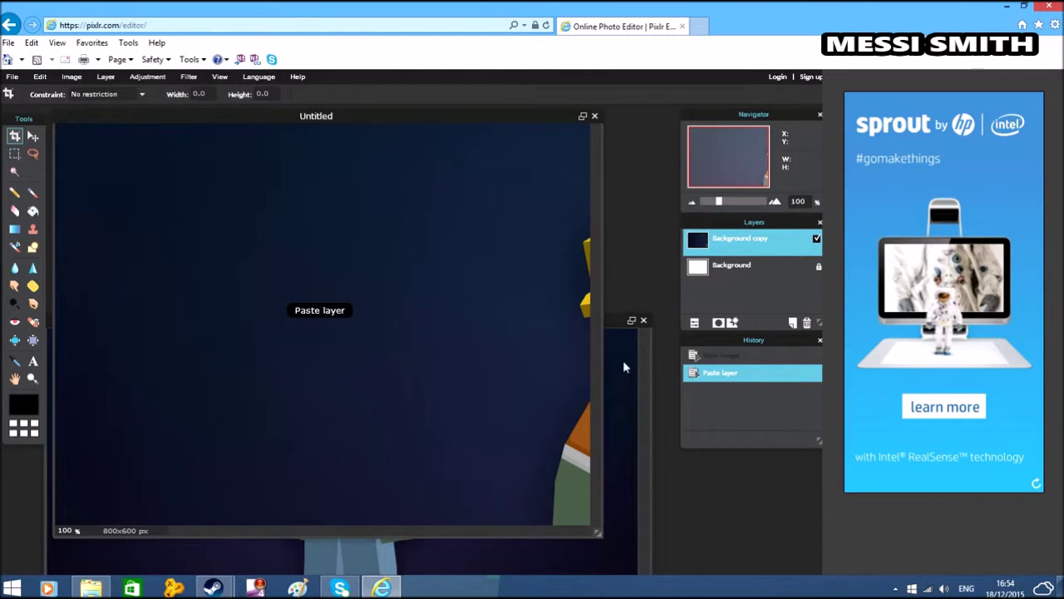
click(595, 118)
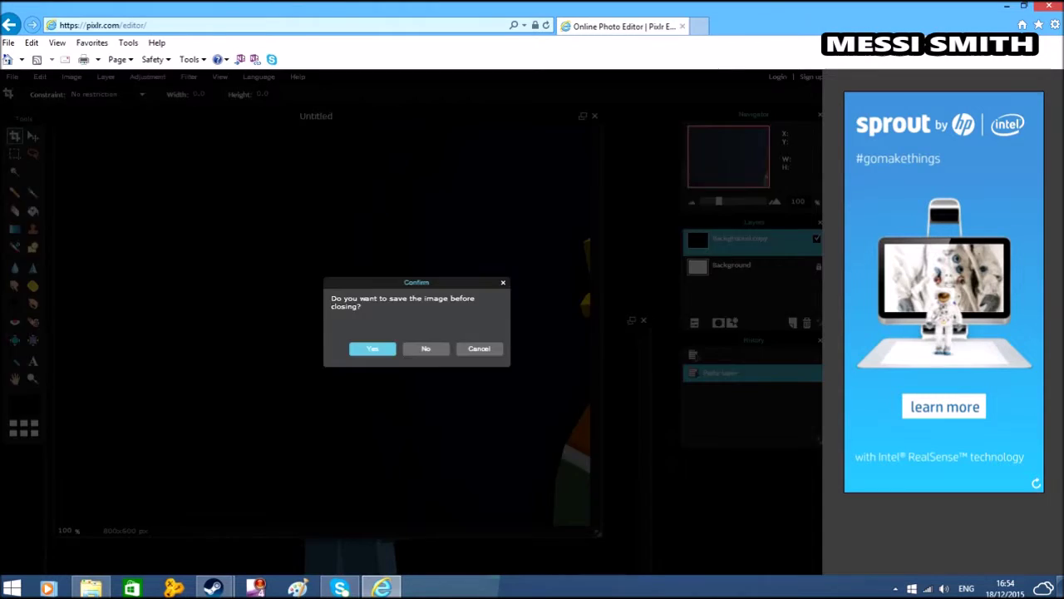
click(425, 348)
drag(454, 324, 466, 125)
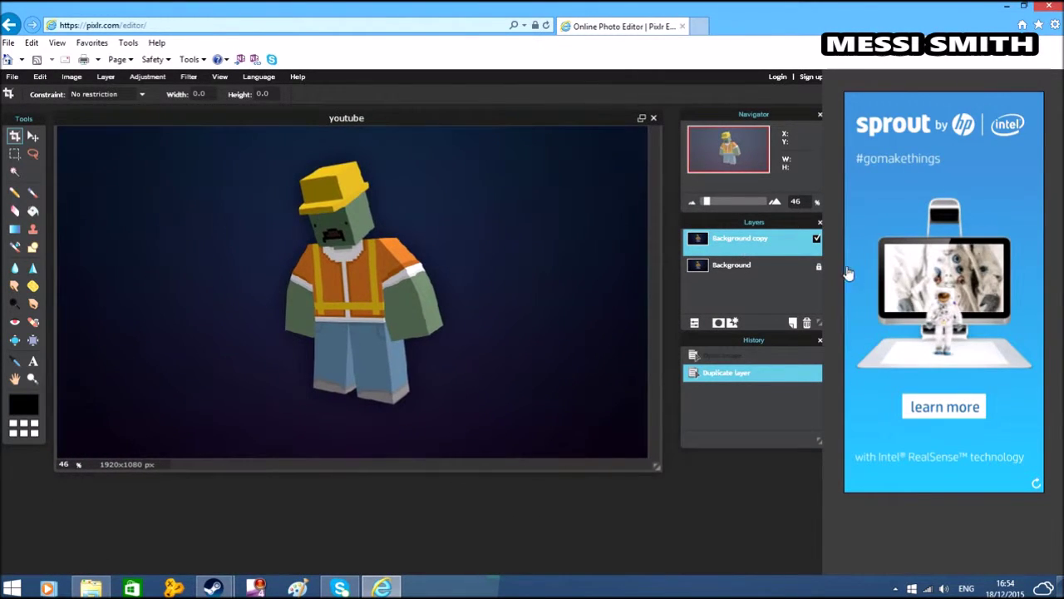
- Open the Messi Smith logo image and copy its layer into the youtube image
click(39, 77)
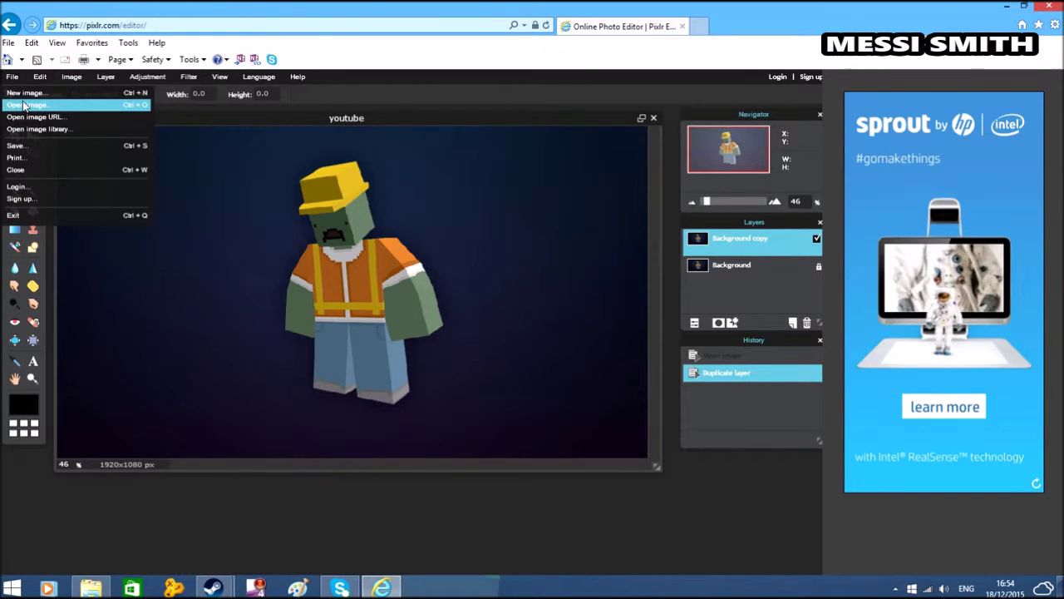
click(25, 105)
double_click(501, 138)
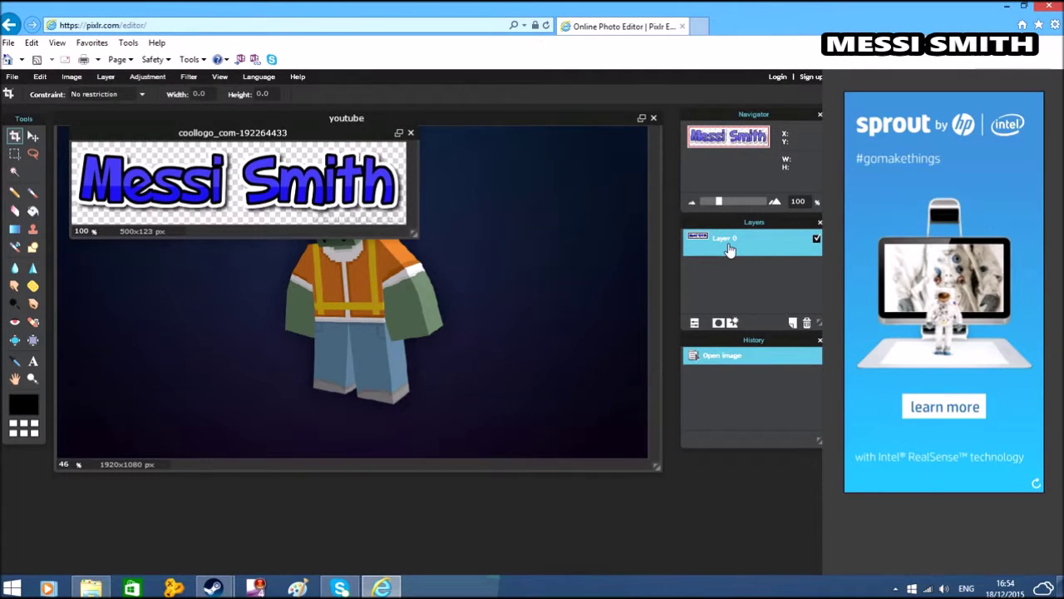
right_click(729, 249)
click(736, 246)
drag(740, 241, 485, 249)
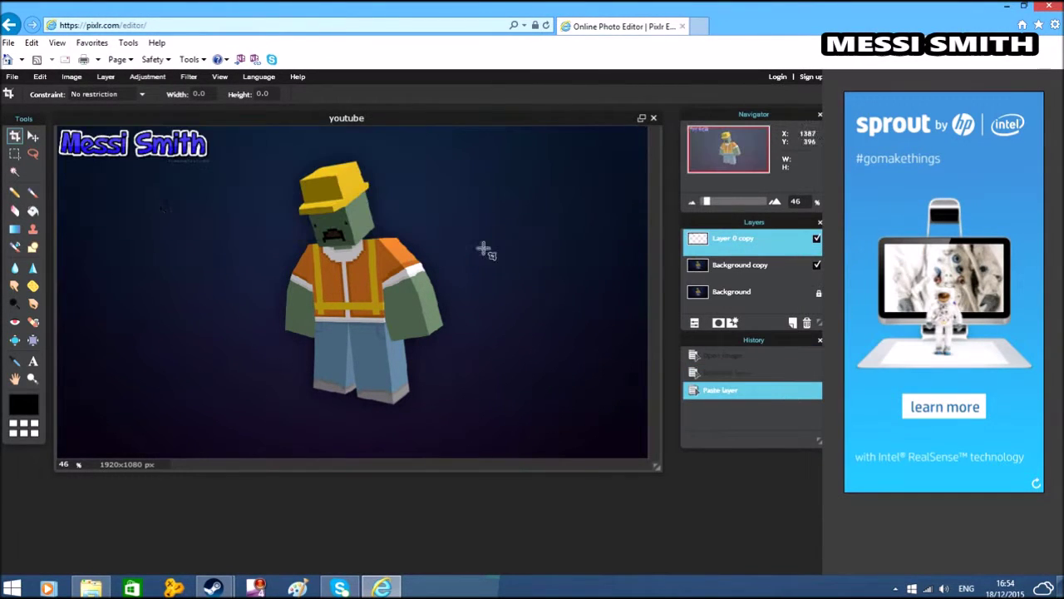
- Enlarge the logo to about twice its size, centre it over the zombie, and erase the FlamingText watermark
click(33, 135)
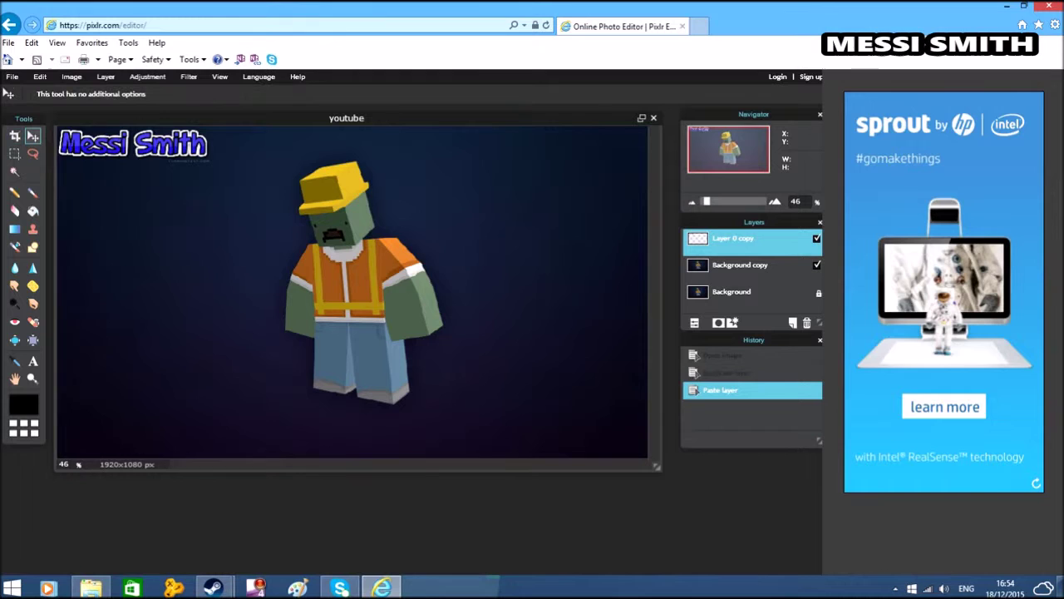
drag(104, 157, 134, 195)
click(43, 78)
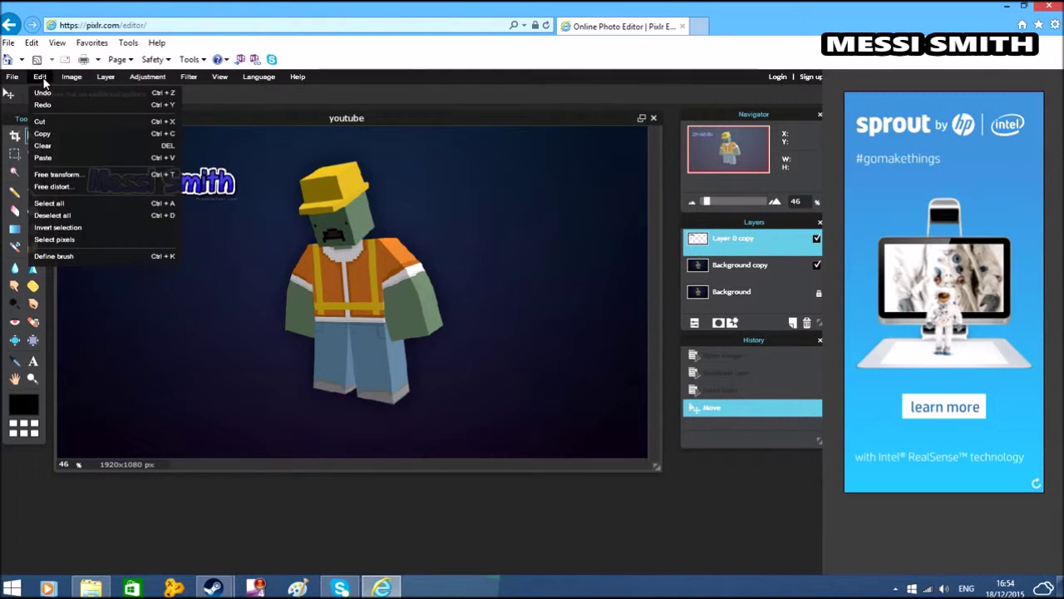
click(68, 188)
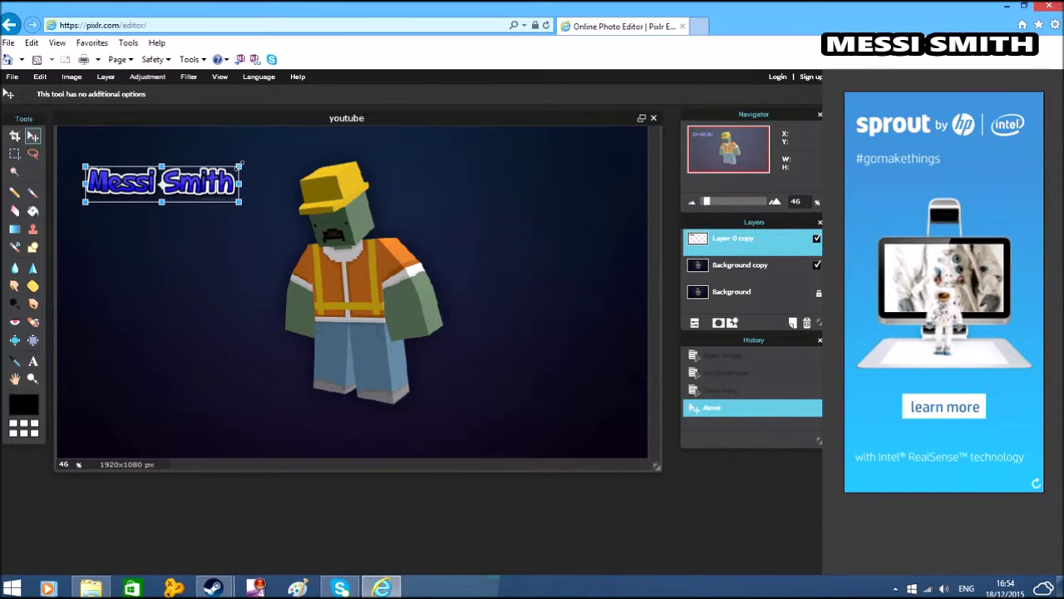
drag(241, 164, 313, 153)
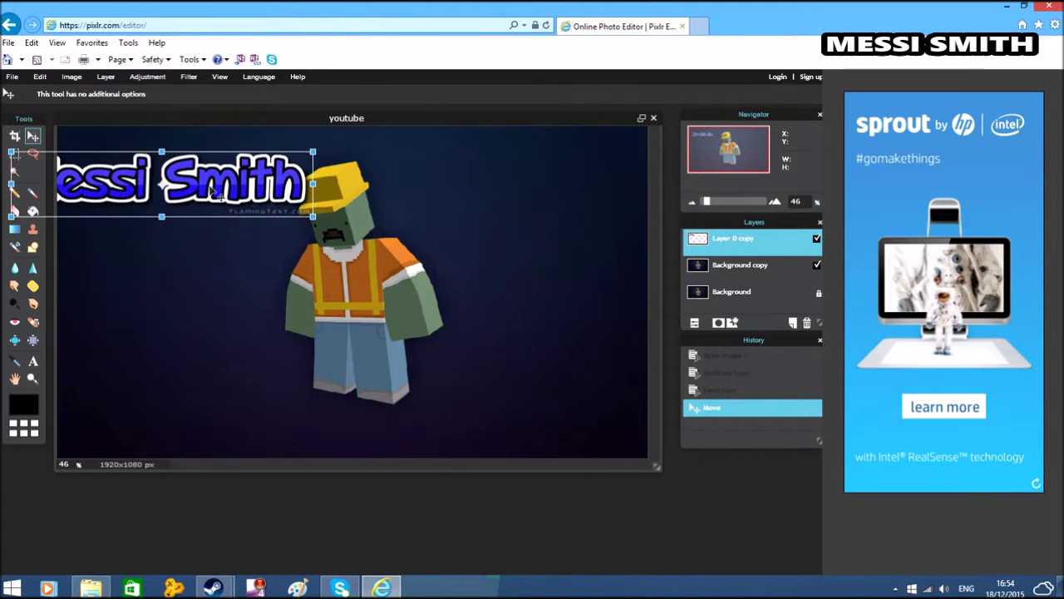
drag(214, 194, 404, 296)
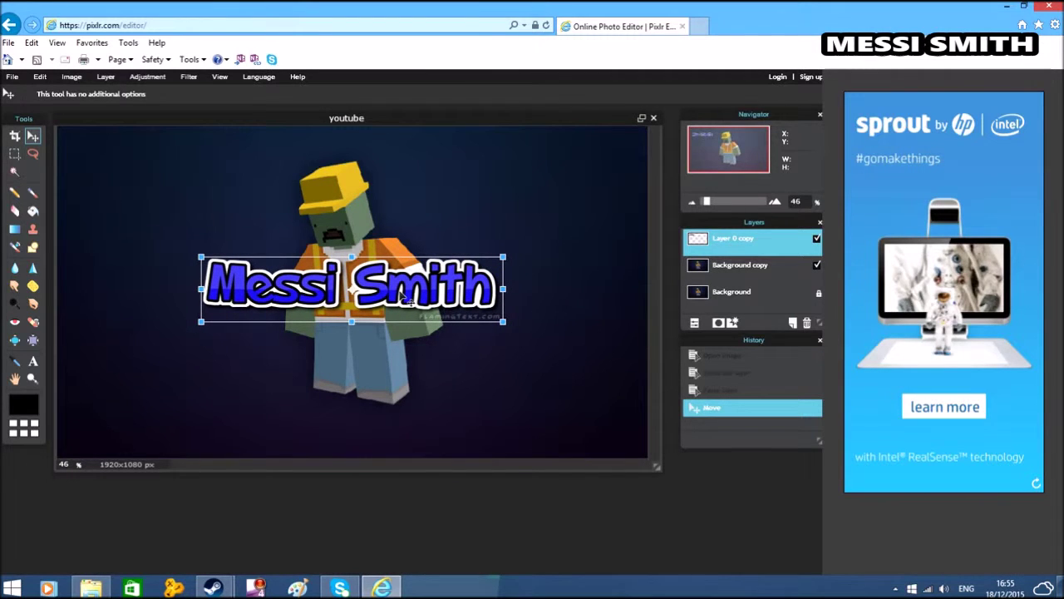
click(437, 369)
click(376, 350)
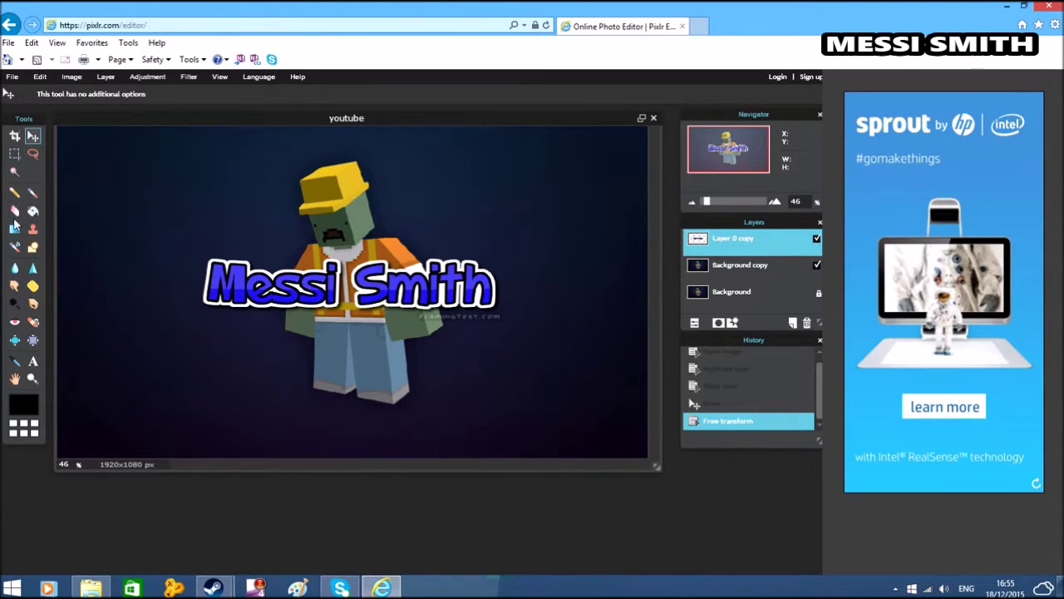
click(14, 211)
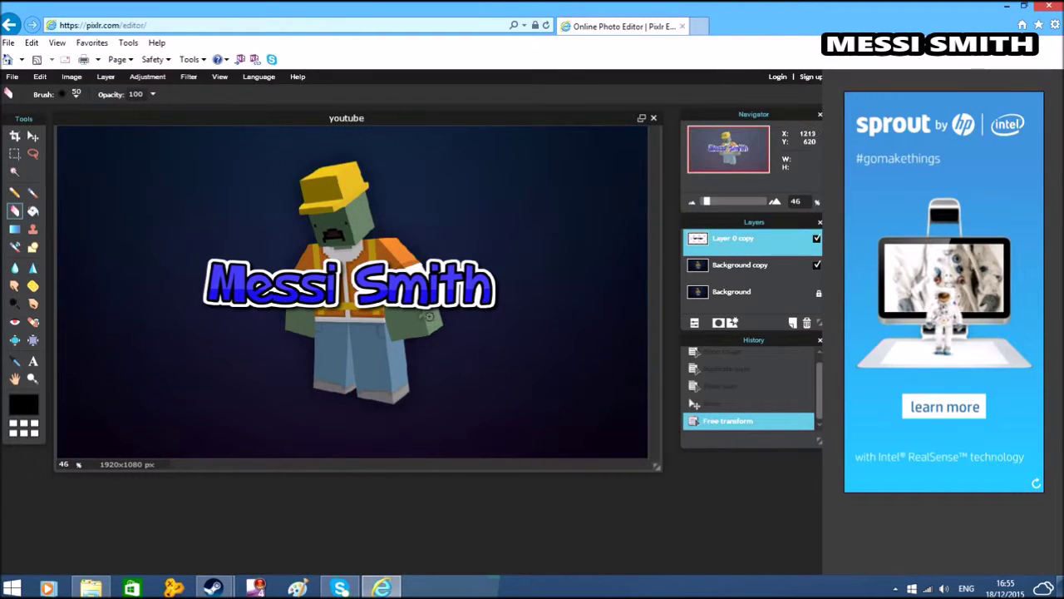
drag(413, 317, 520, 357)
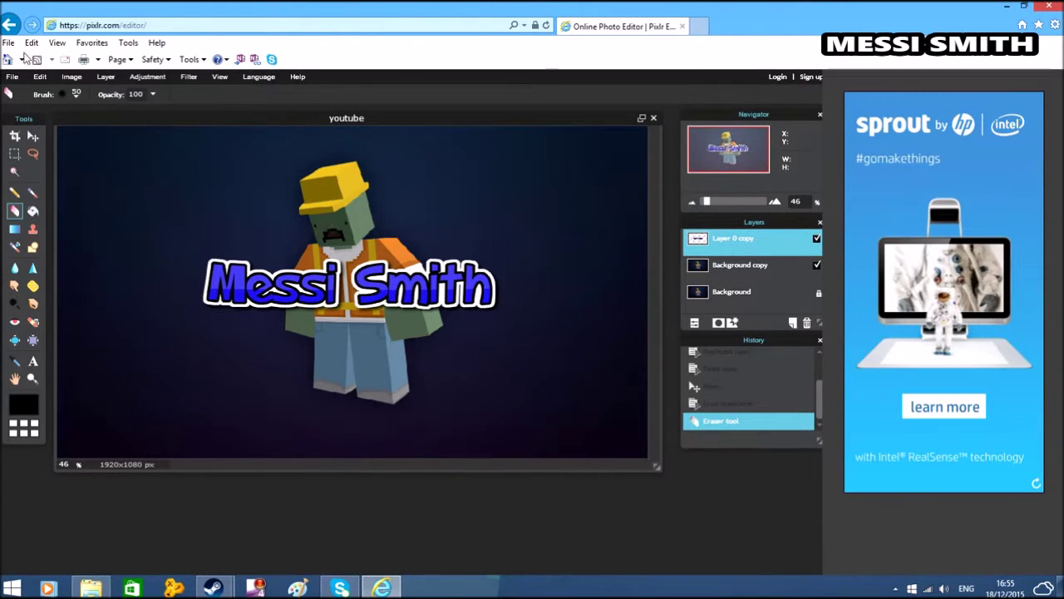
- Save the image as PNG 'youtube 1' in Pictures and close the Pixlr page
click(40, 77)
mouse_move(13, 76)
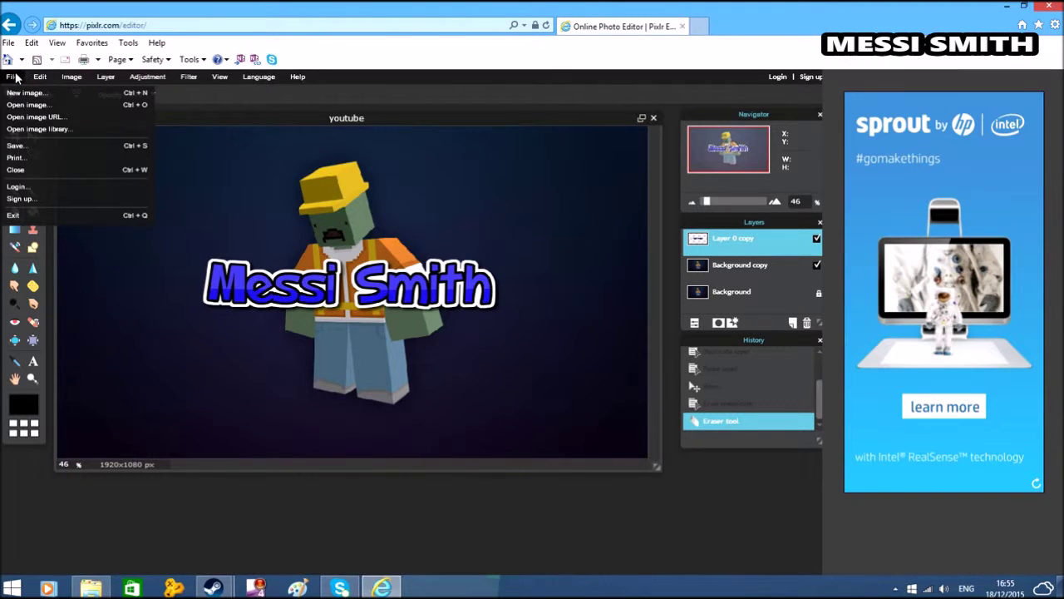
click(16, 146)
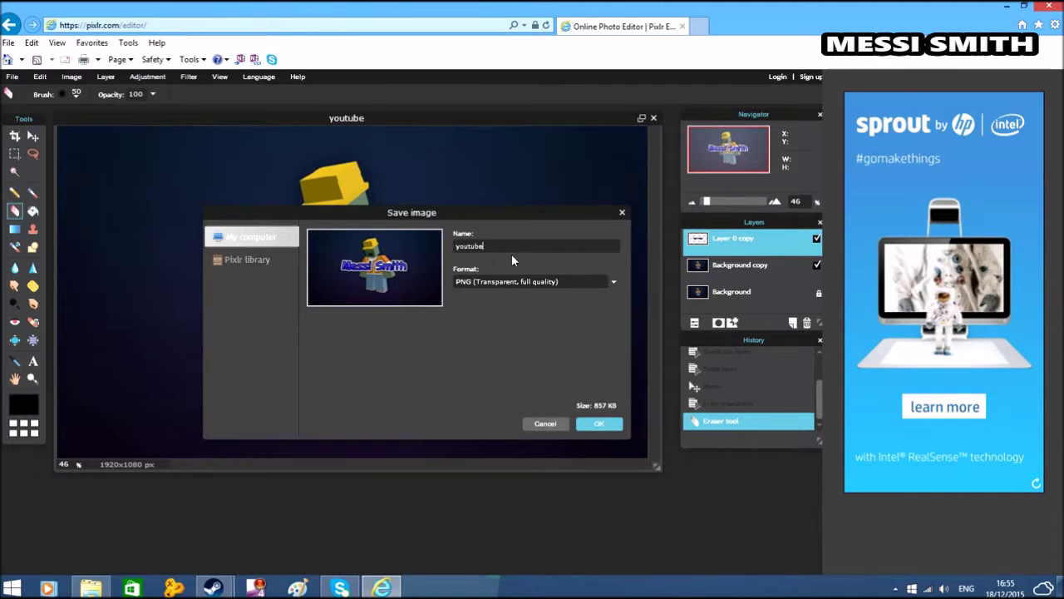
text(1)
click(595, 428)
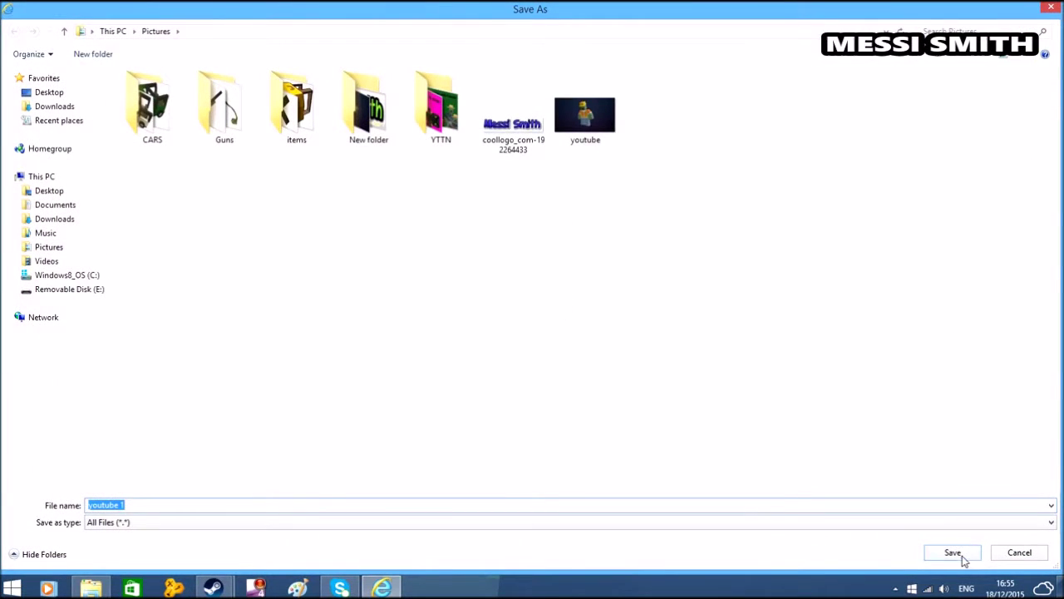
click(953, 553)
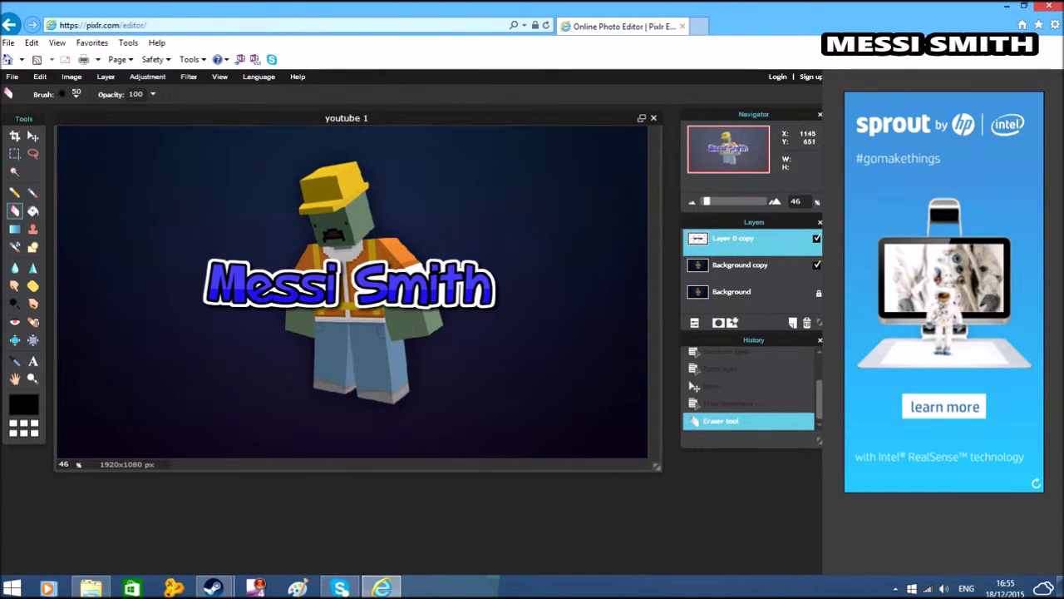
click(682, 26)
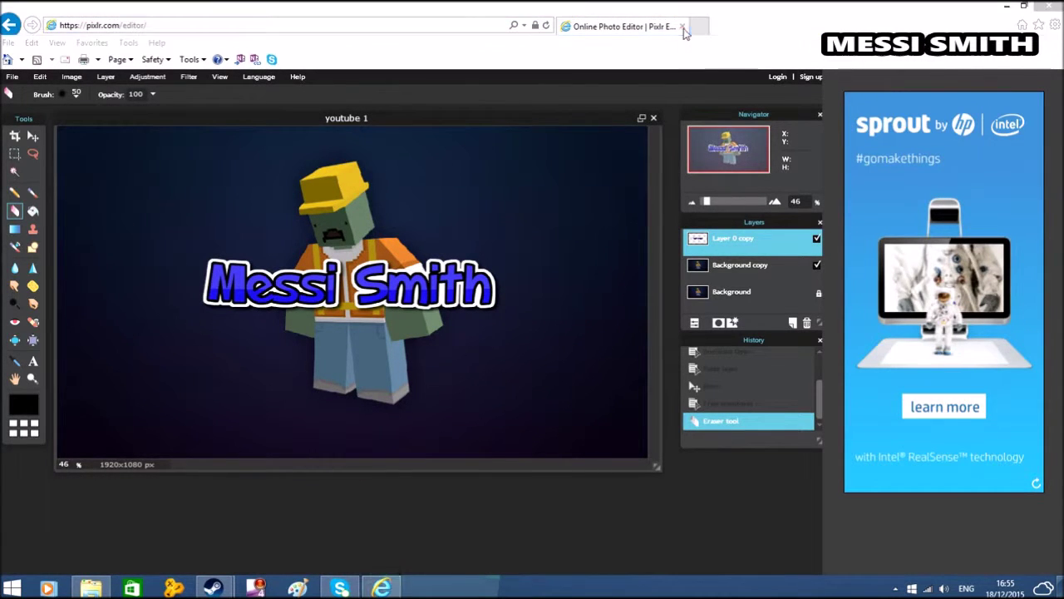
key(Return)
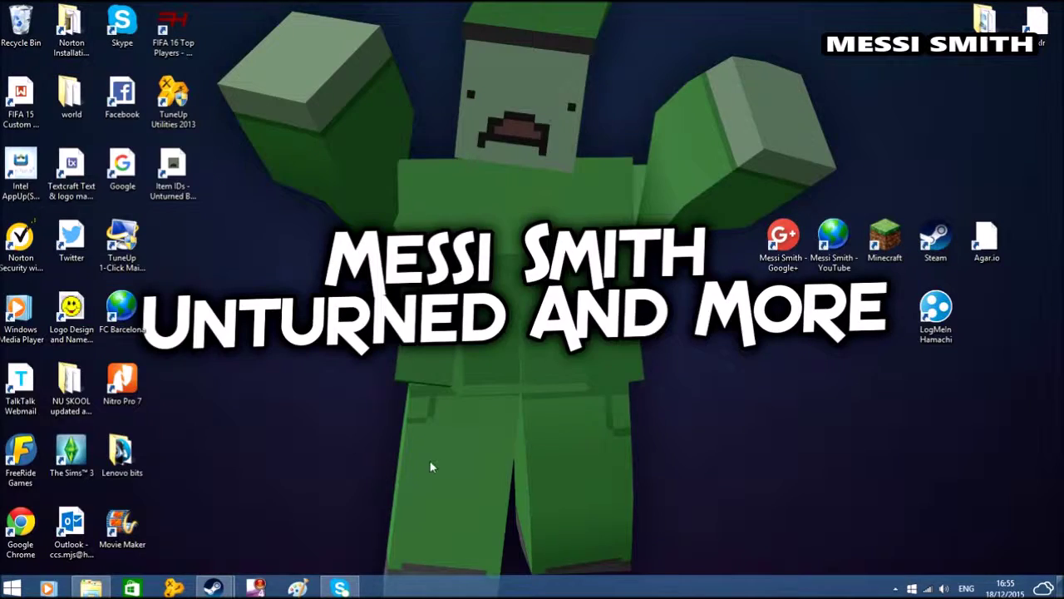
- Delete the old coollogo and youtube files from Pictures
click(91, 588)
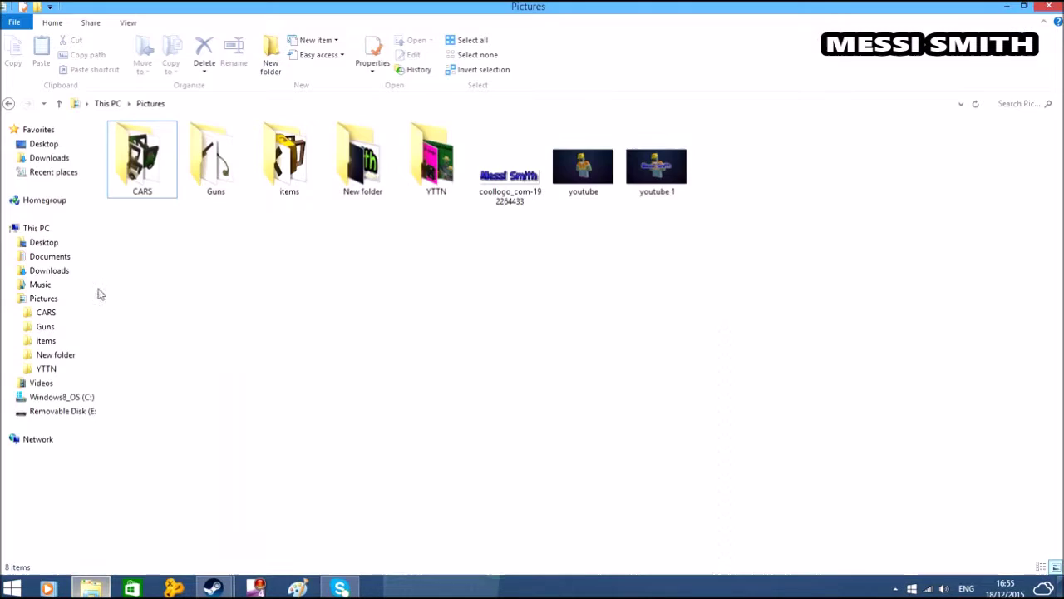
drag(621, 252, 499, 168)
key(Delete)
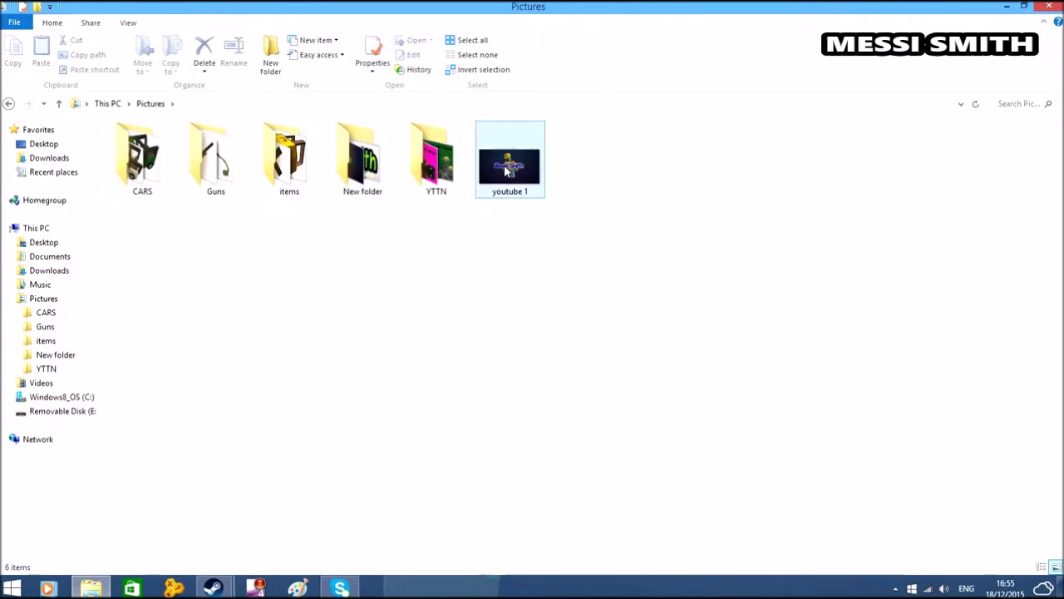
- Preview youtube 1 and set it as the desktop background
double_click(504, 166)
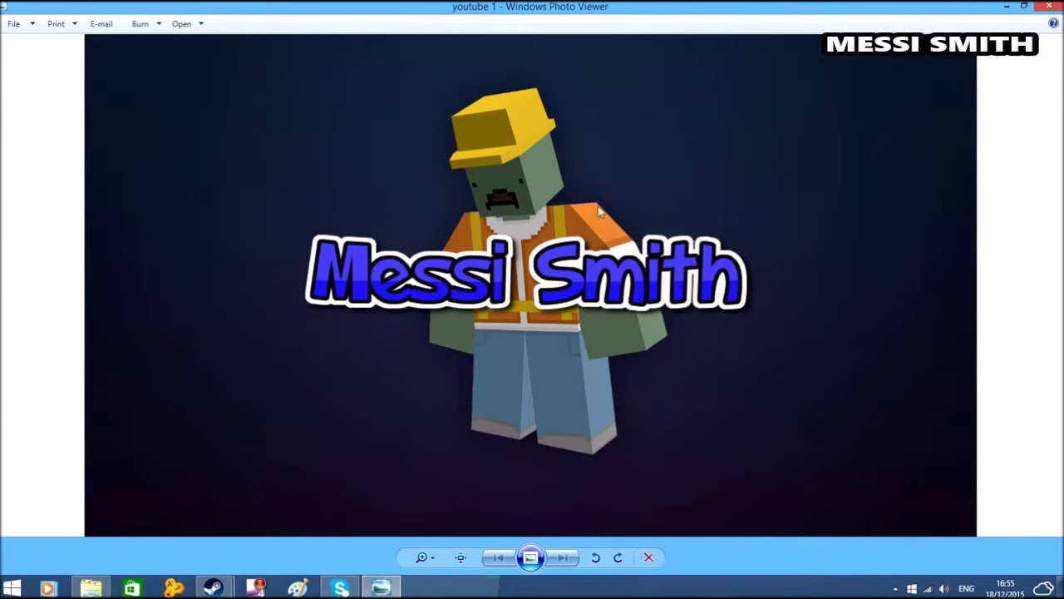
click(1049, 6)
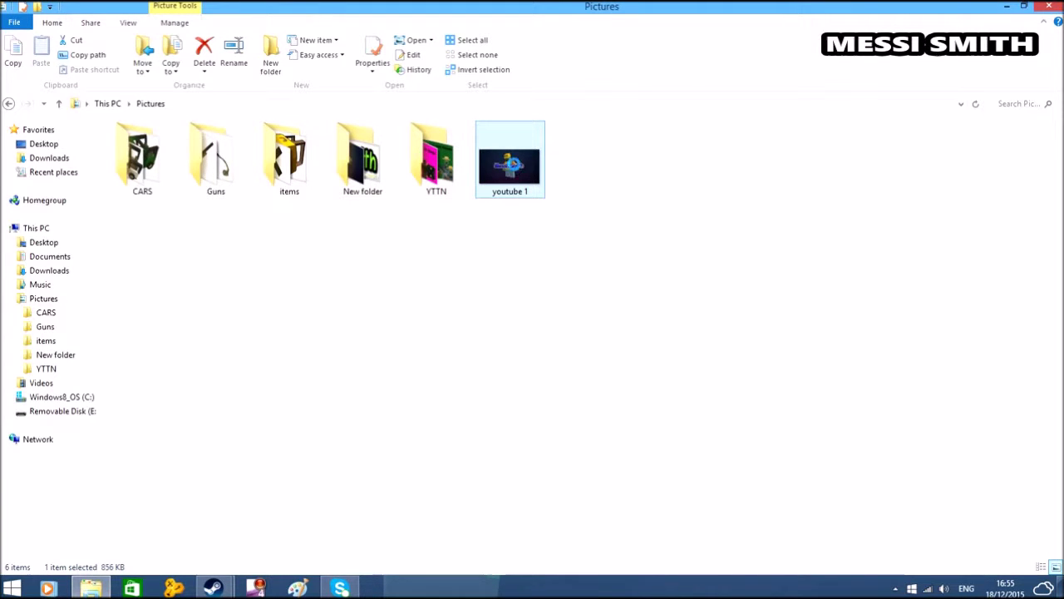
right_click(513, 166)
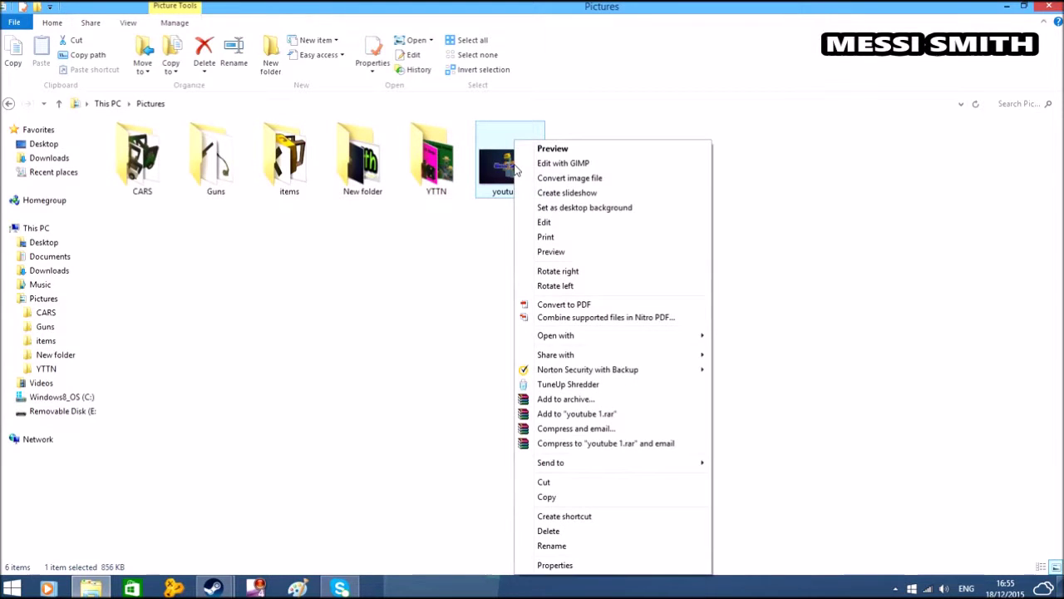
click(553, 211)
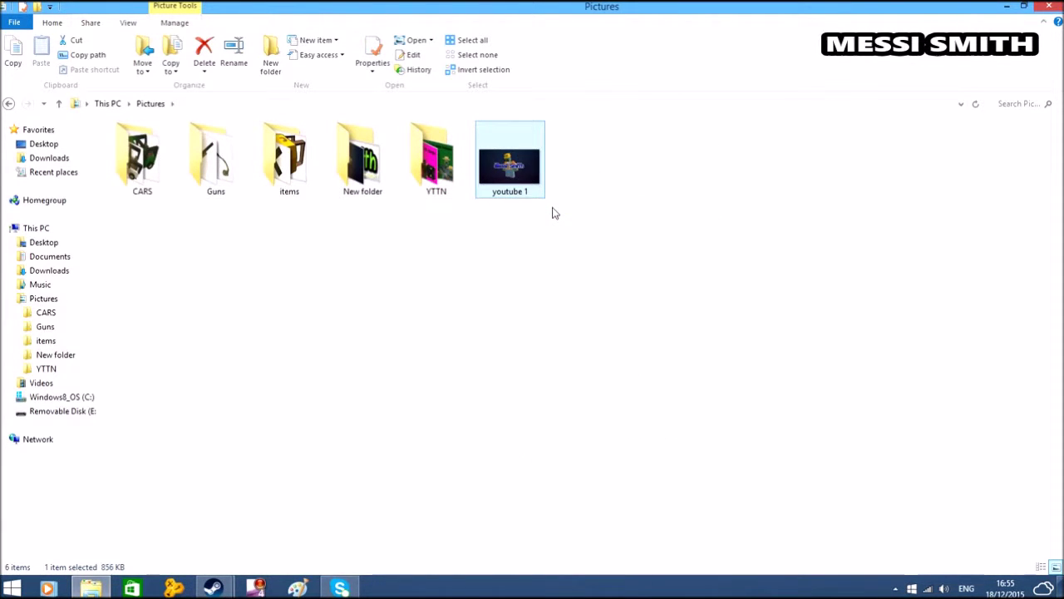
click(1021, 6)
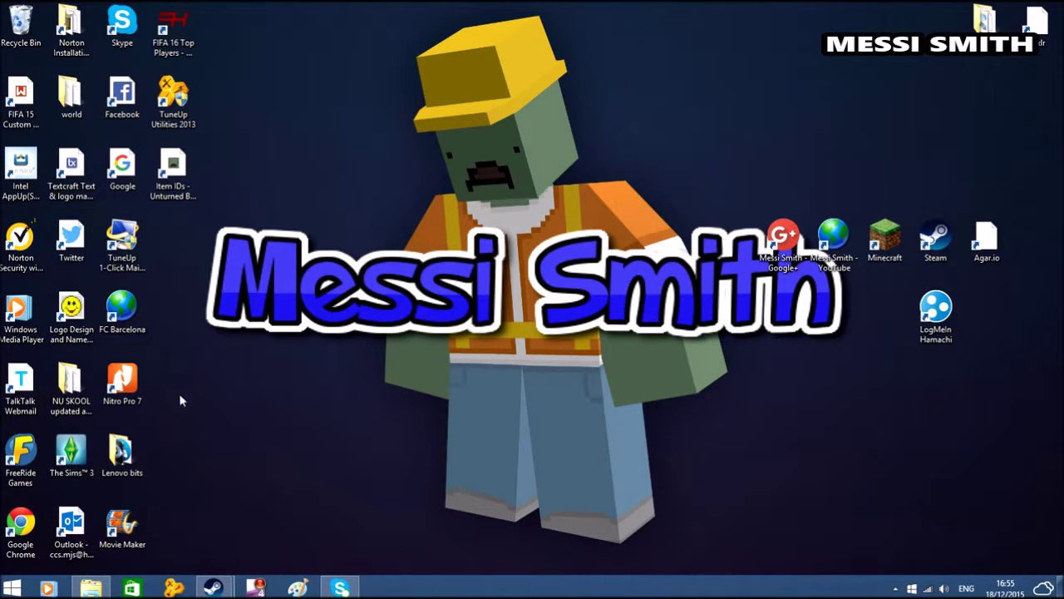
drag(170, 370, 856, 187)
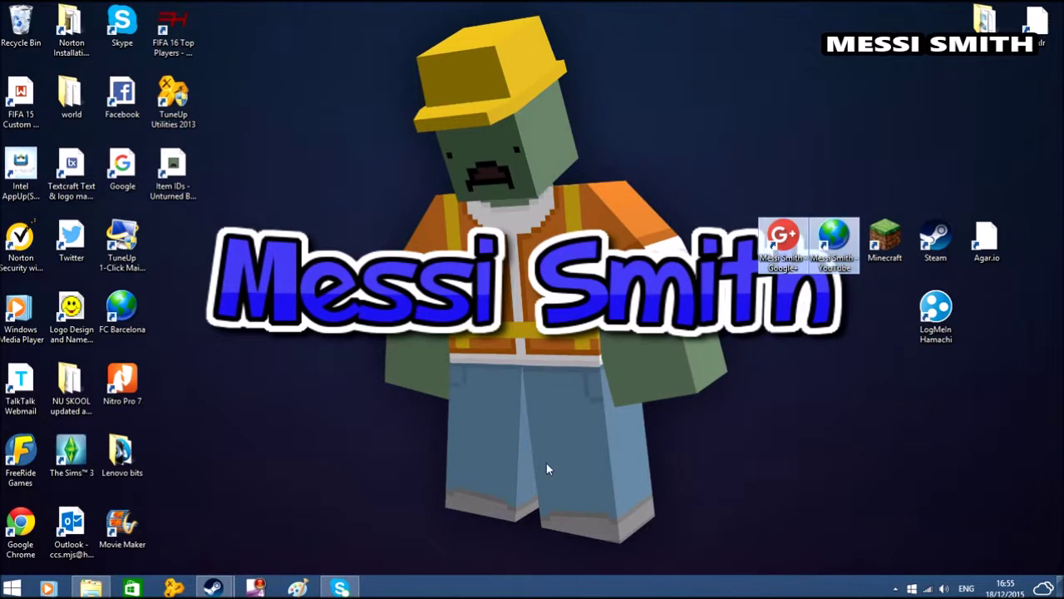
drag(441, 391, 340, 402)
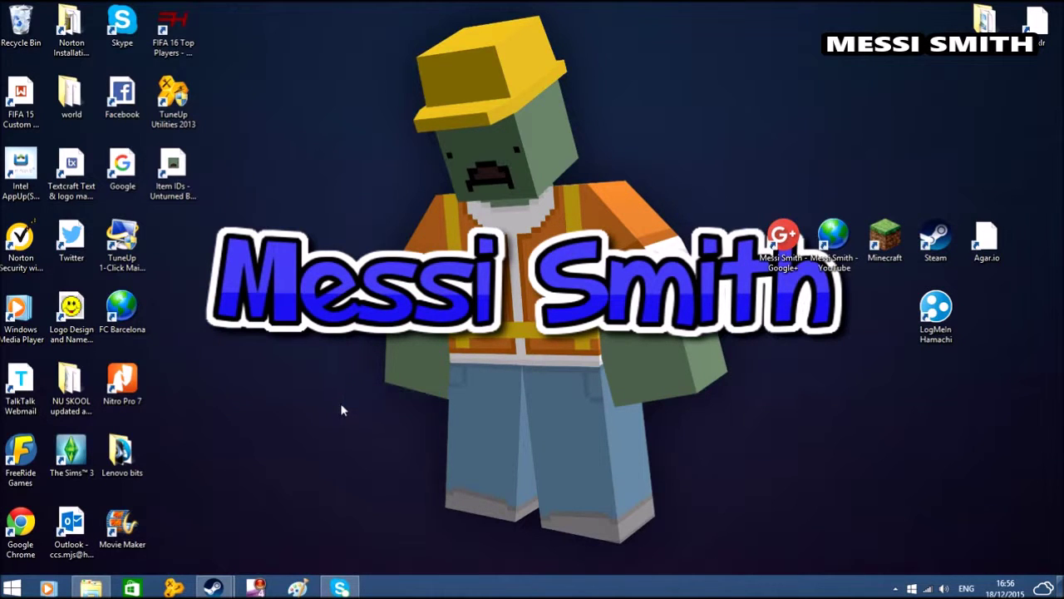
drag(172, 342, 790, 445)
drag(849, 368, 742, 366)
drag(722, 57, 862, 94)
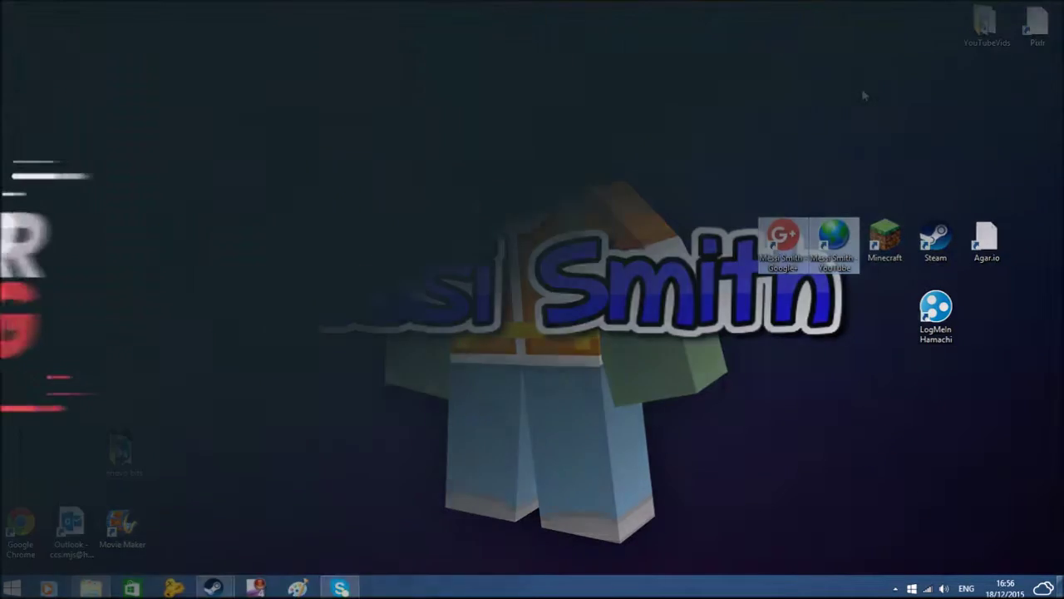